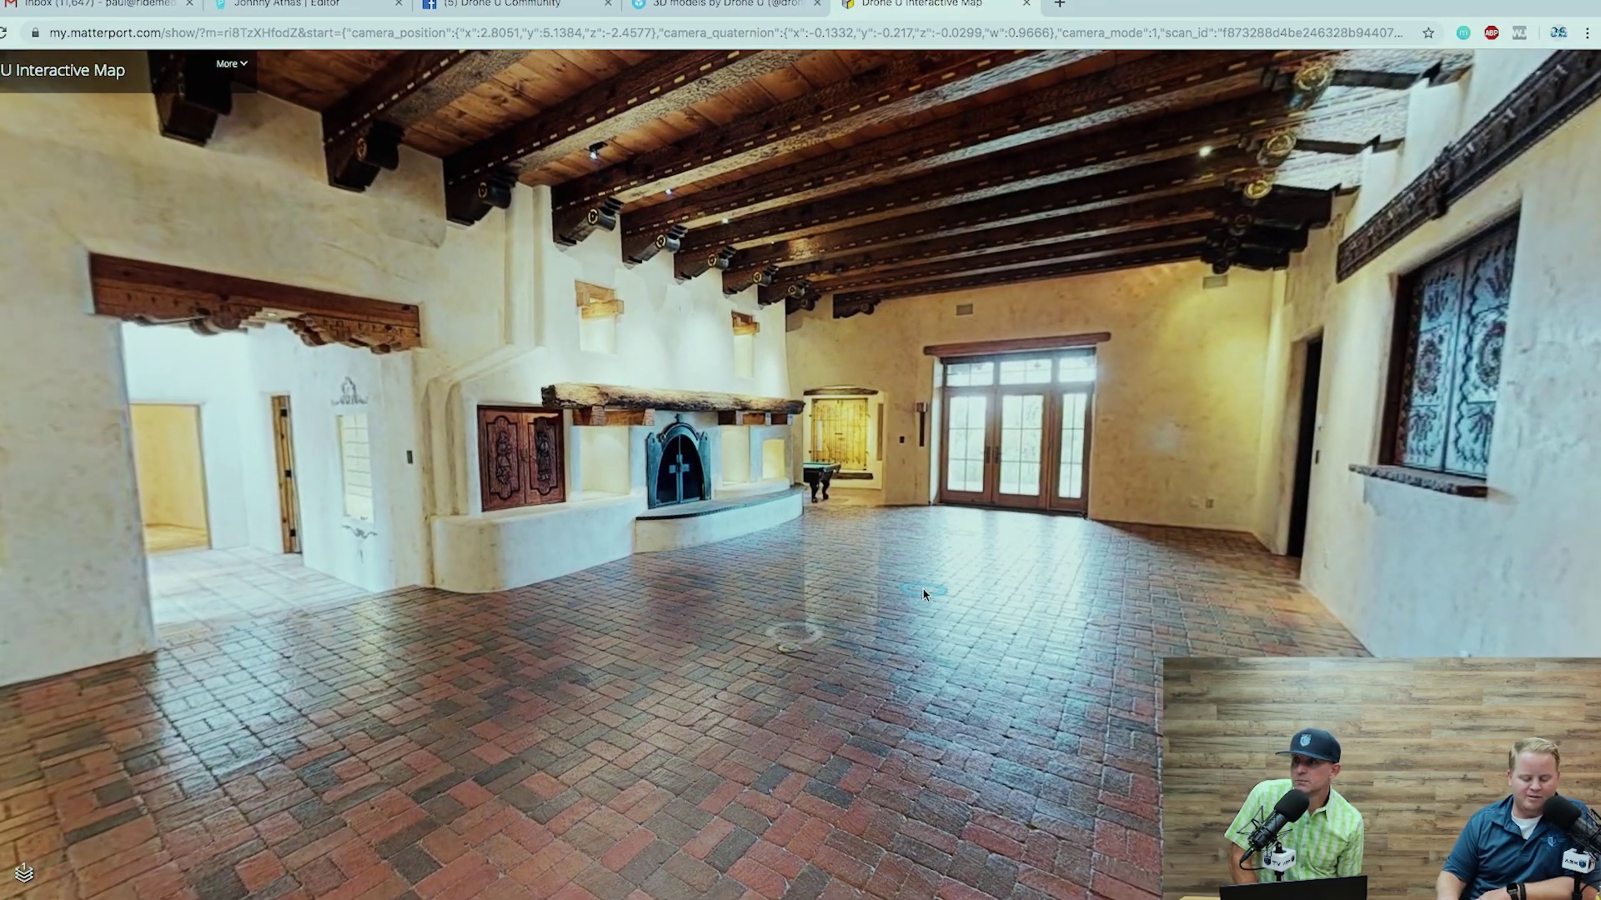
Step: Look around the great room's brick floor, beamed ceiling and fireplace wall in the interior tour
{"action": "left_click", "coordinate": [582, 671]}
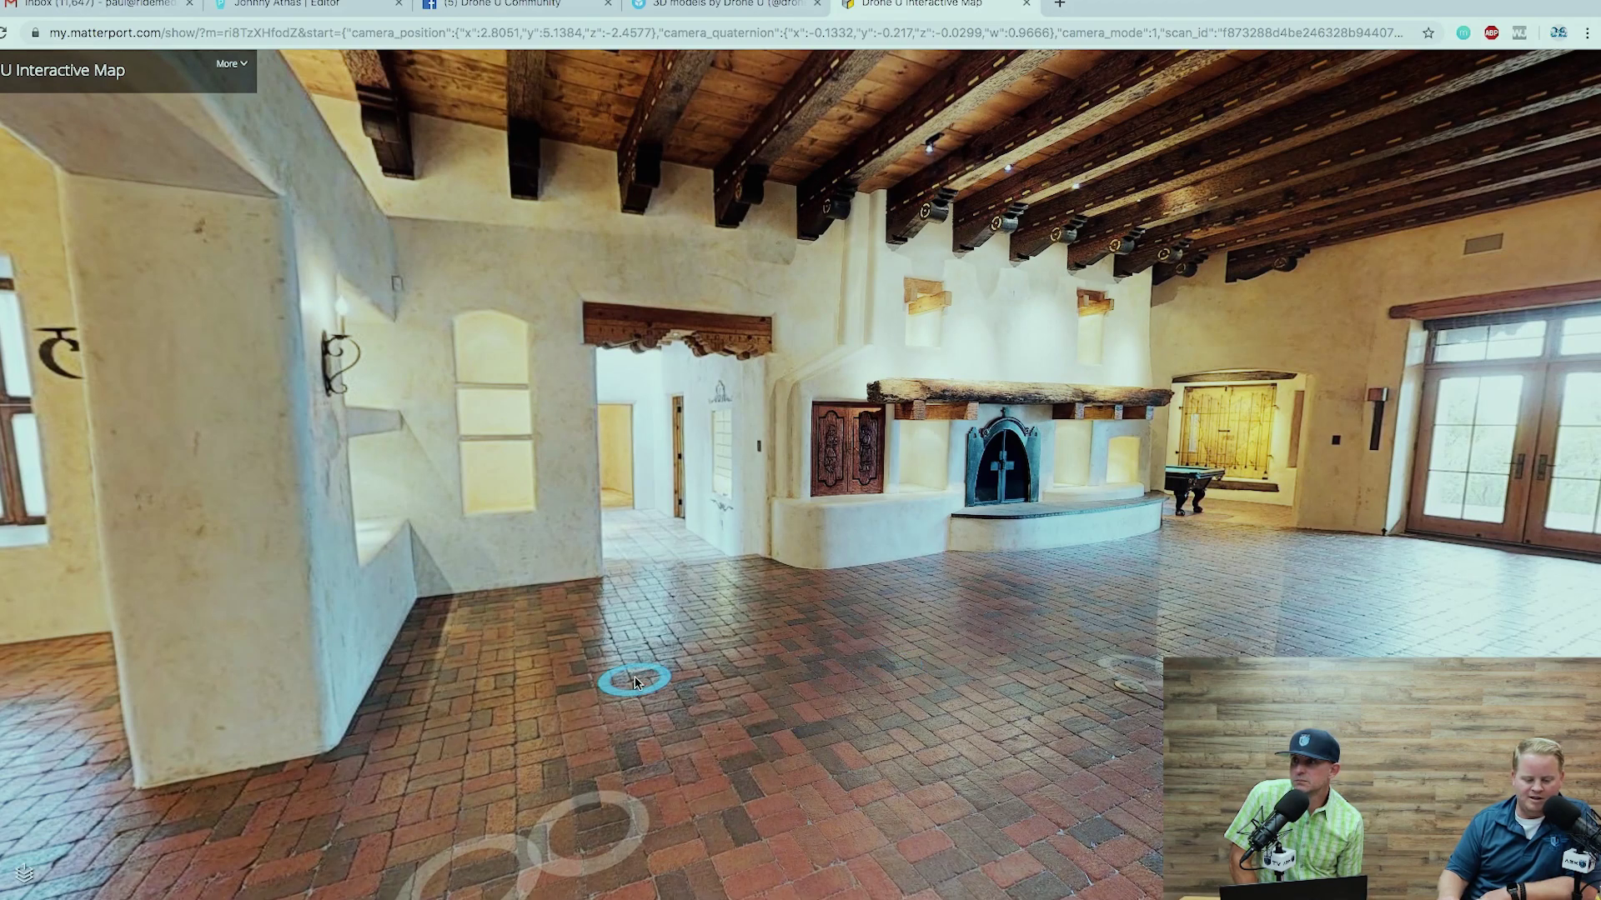
{"action": "left_click_drag", "start_coordinate": [635, 683], "coordinate": [376, 608]}
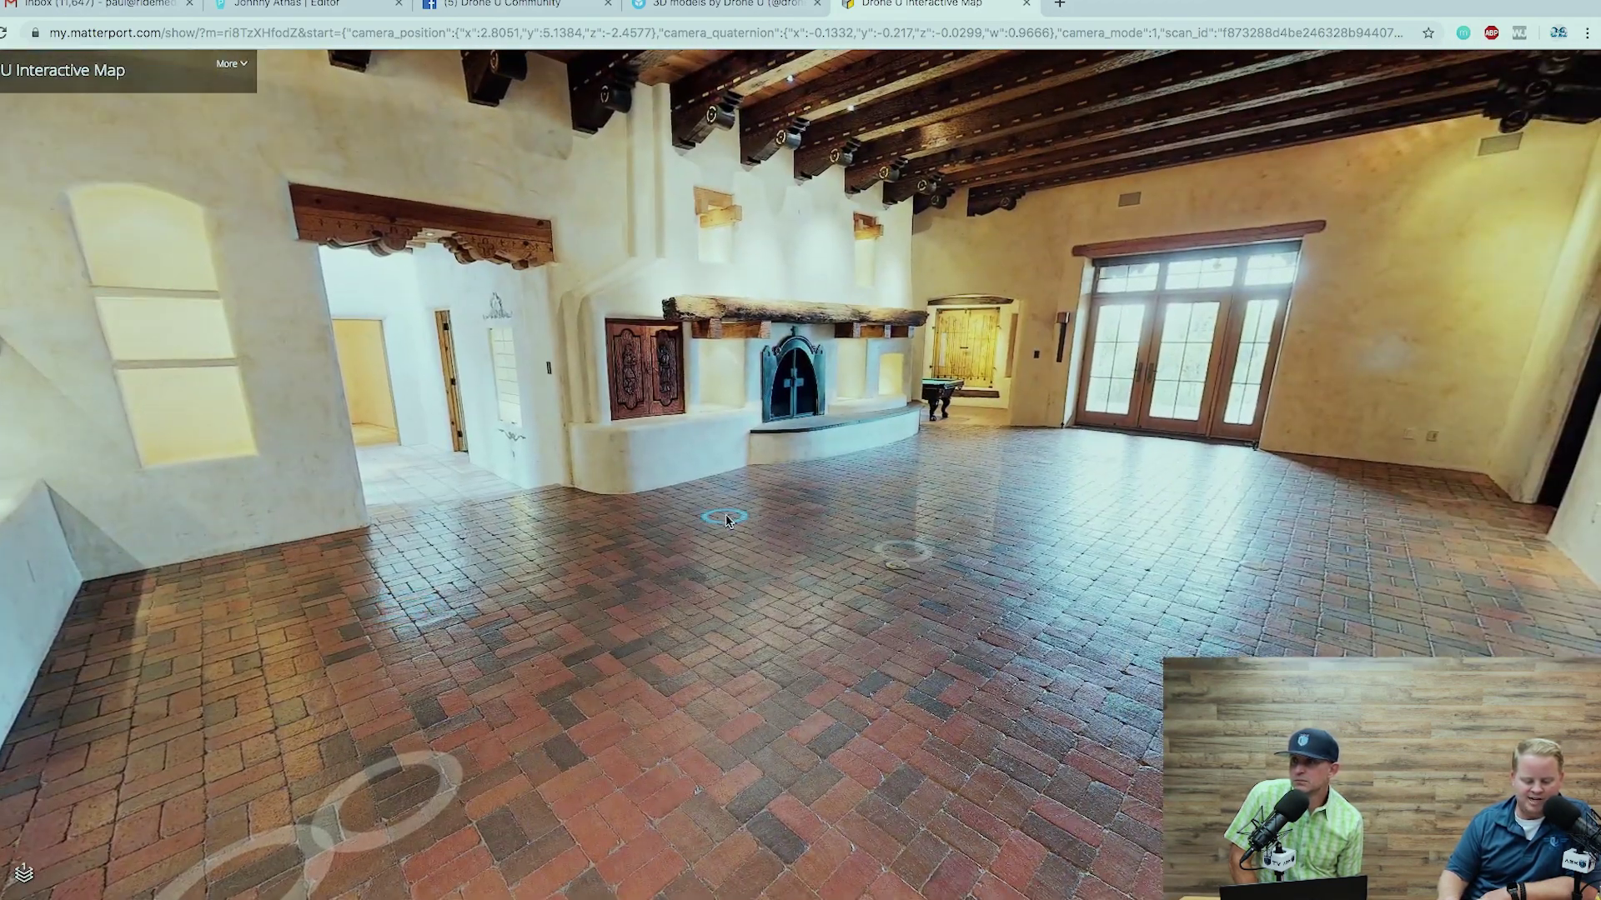
{"action": "left_click_drag", "start_coordinate": [722, 523], "coordinate": [628, 602]}
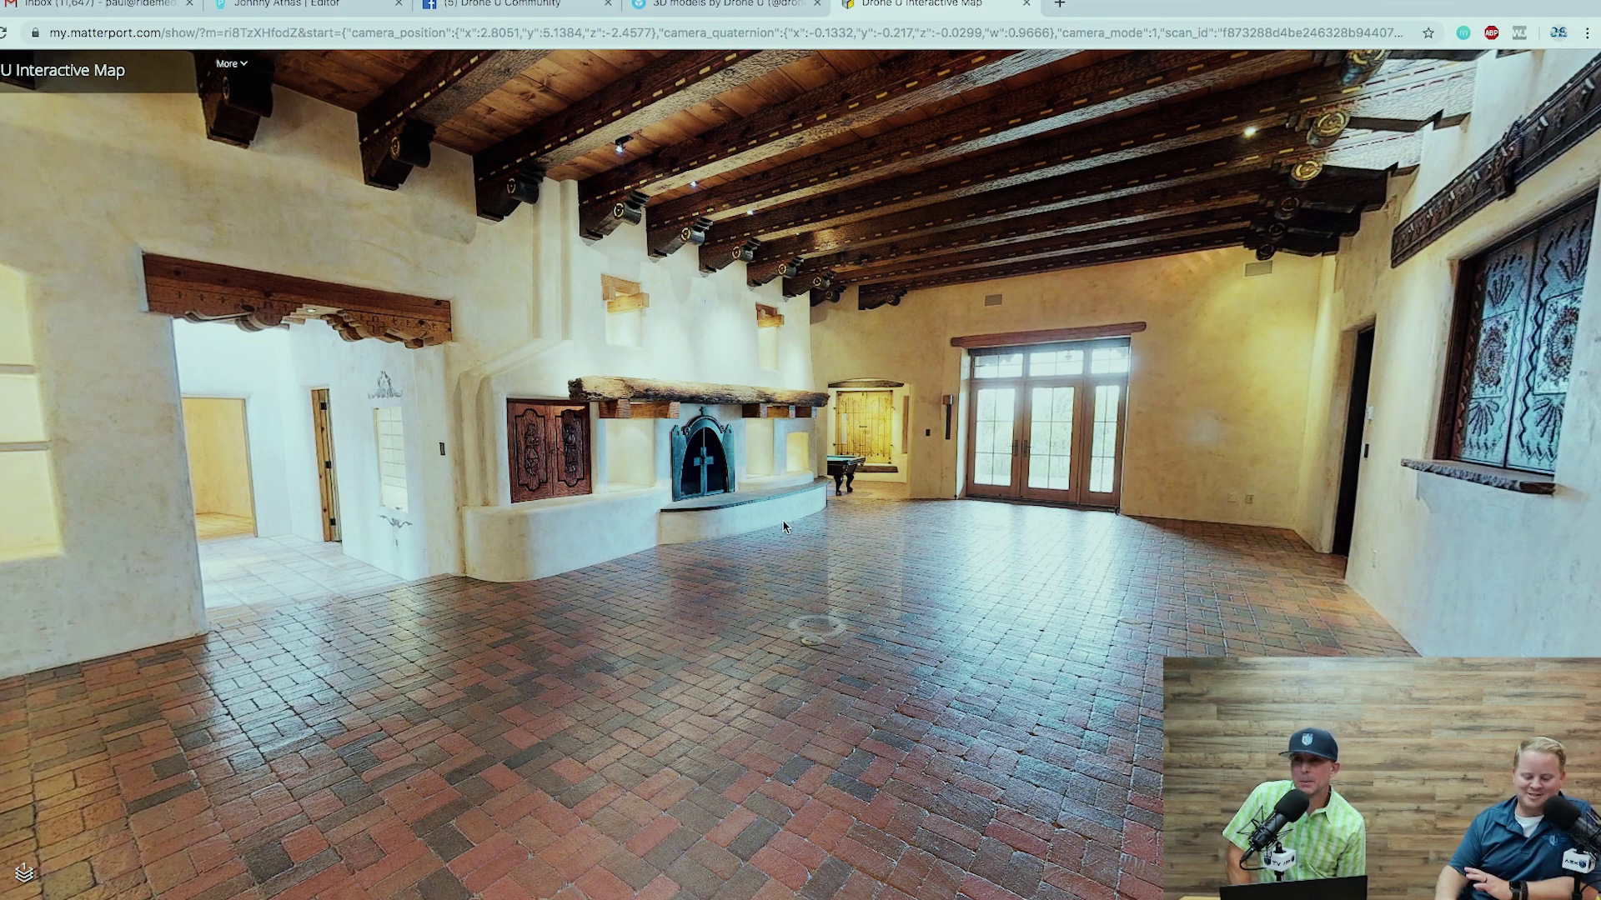
{"action": "left_click_drag", "start_coordinate": [954, 592], "coordinate": [888, 681]}
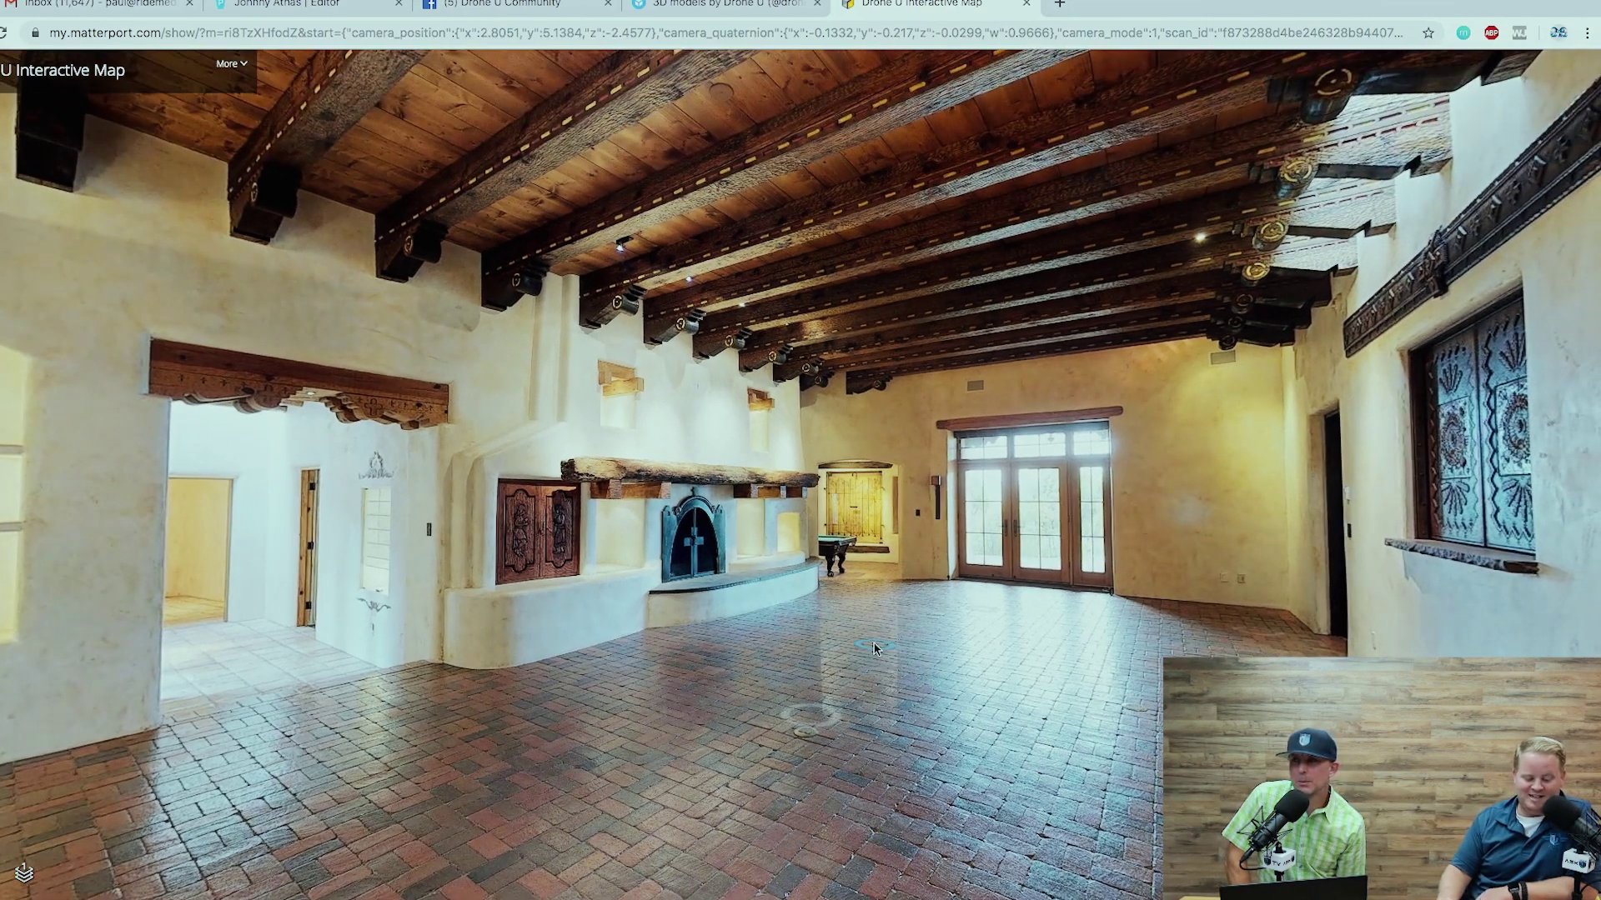
Step: Move up beside the great room's fireplace and survey the patio doors, carved shutters and dining room opening
{"action": "left_click", "coordinate": [874, 647]}
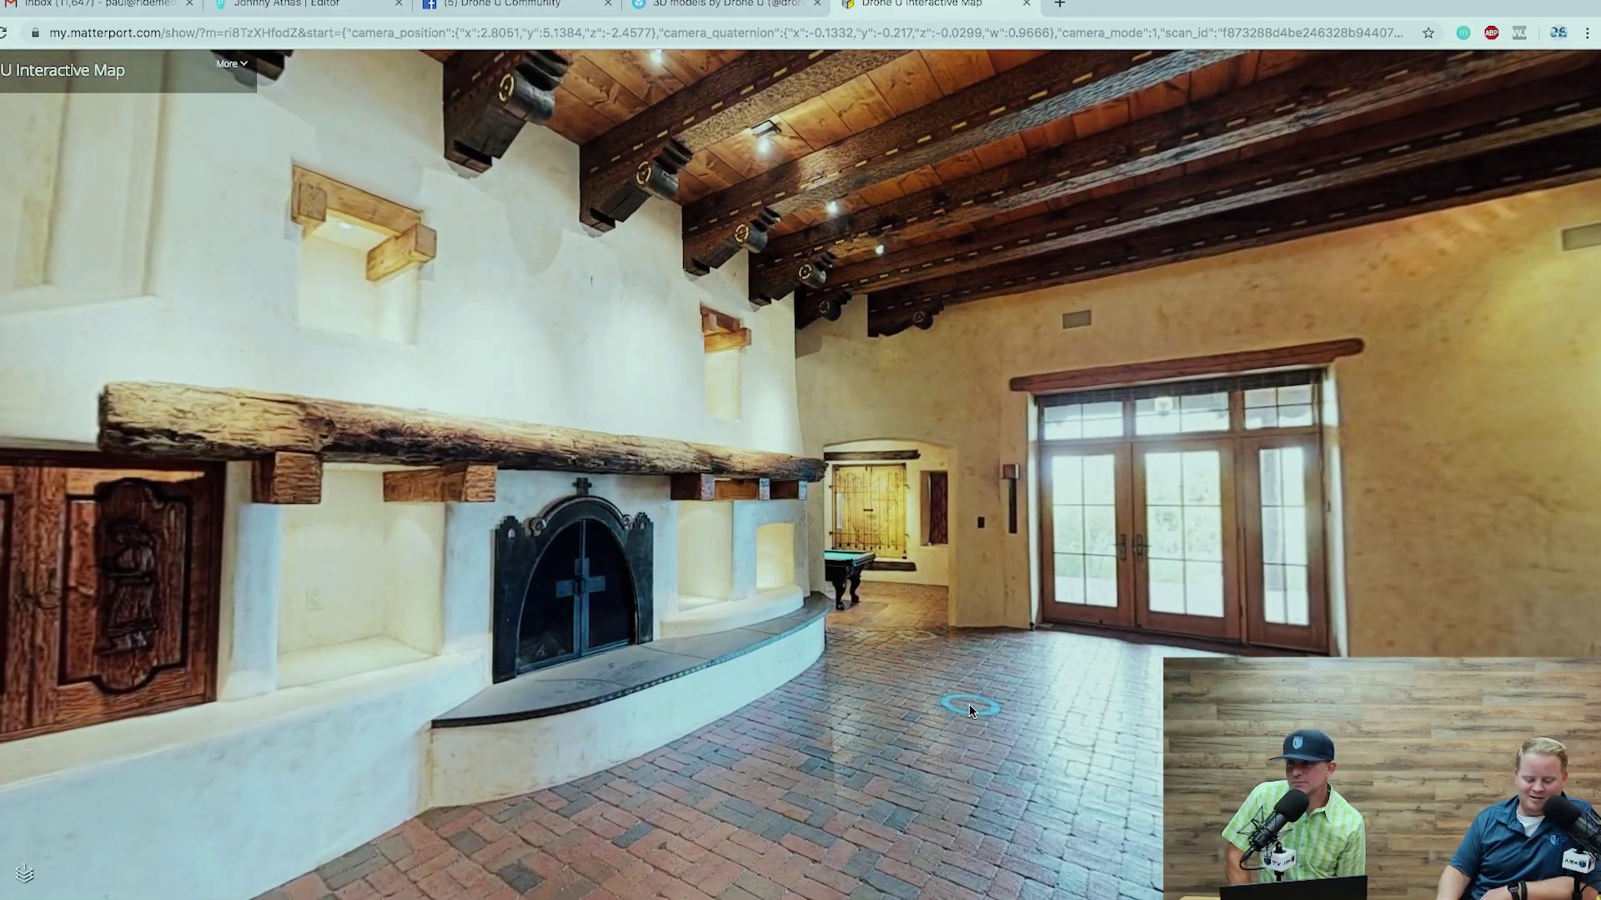
{"action": "left_click", "coordinate": [969, 709]}
{"action": "left_click", "coordinate": [934, 703]}
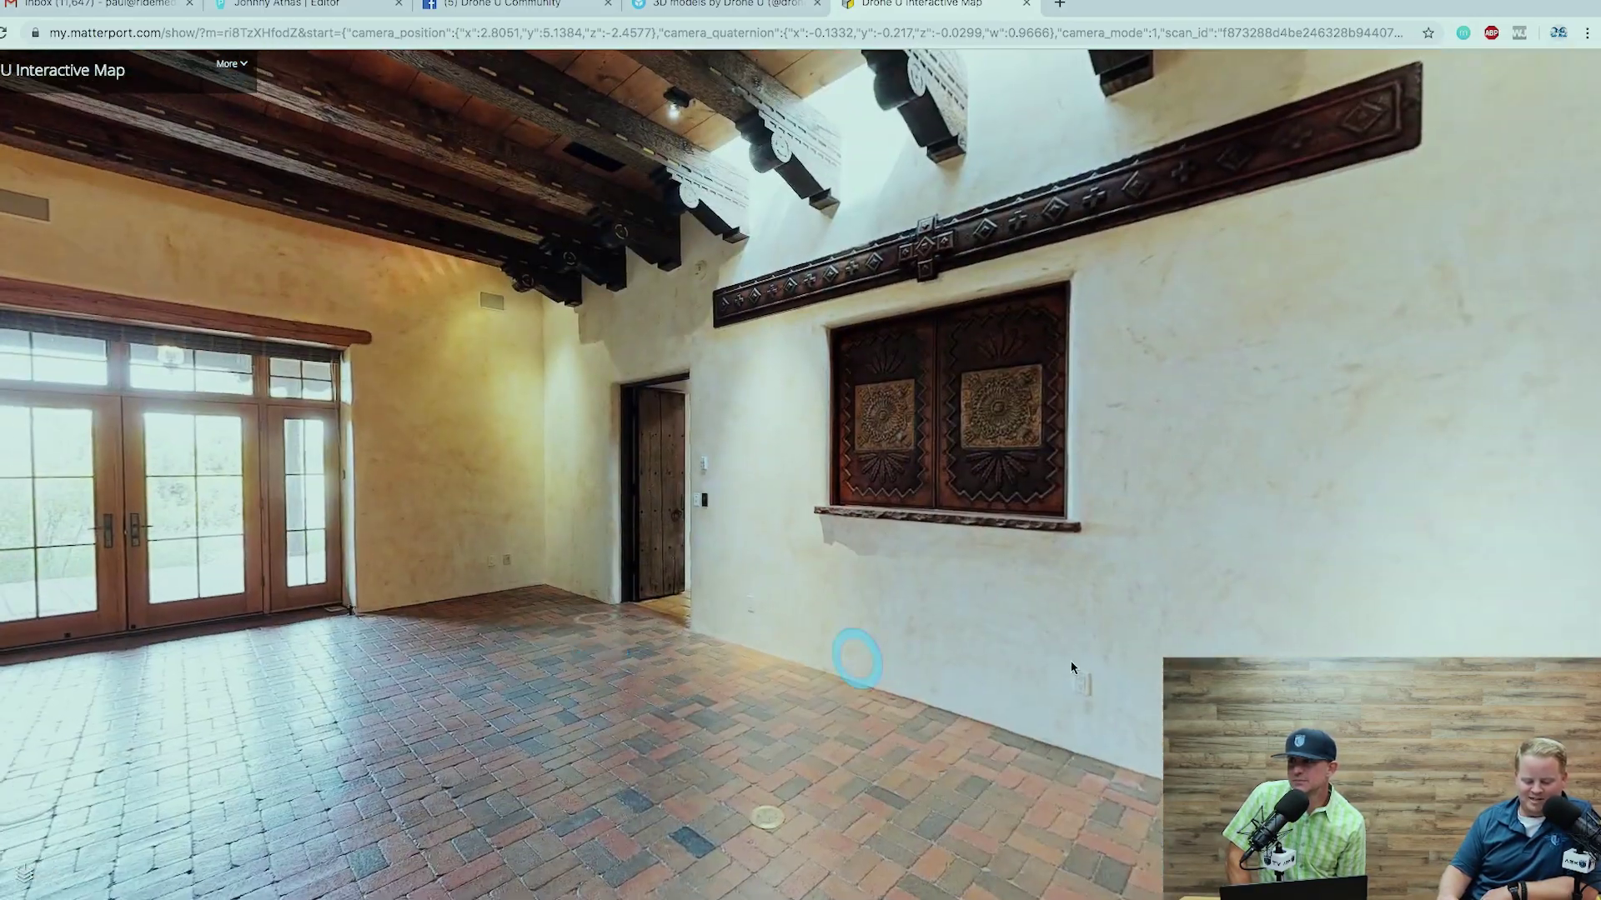
{"action": "left_click_drag", "start_coordinate": [1070, 661], "coordinate": [383, 615]}
{"action": "left_click_drag", "start_coordinate": [1417, 667], "coordinate": [1092, 689]}
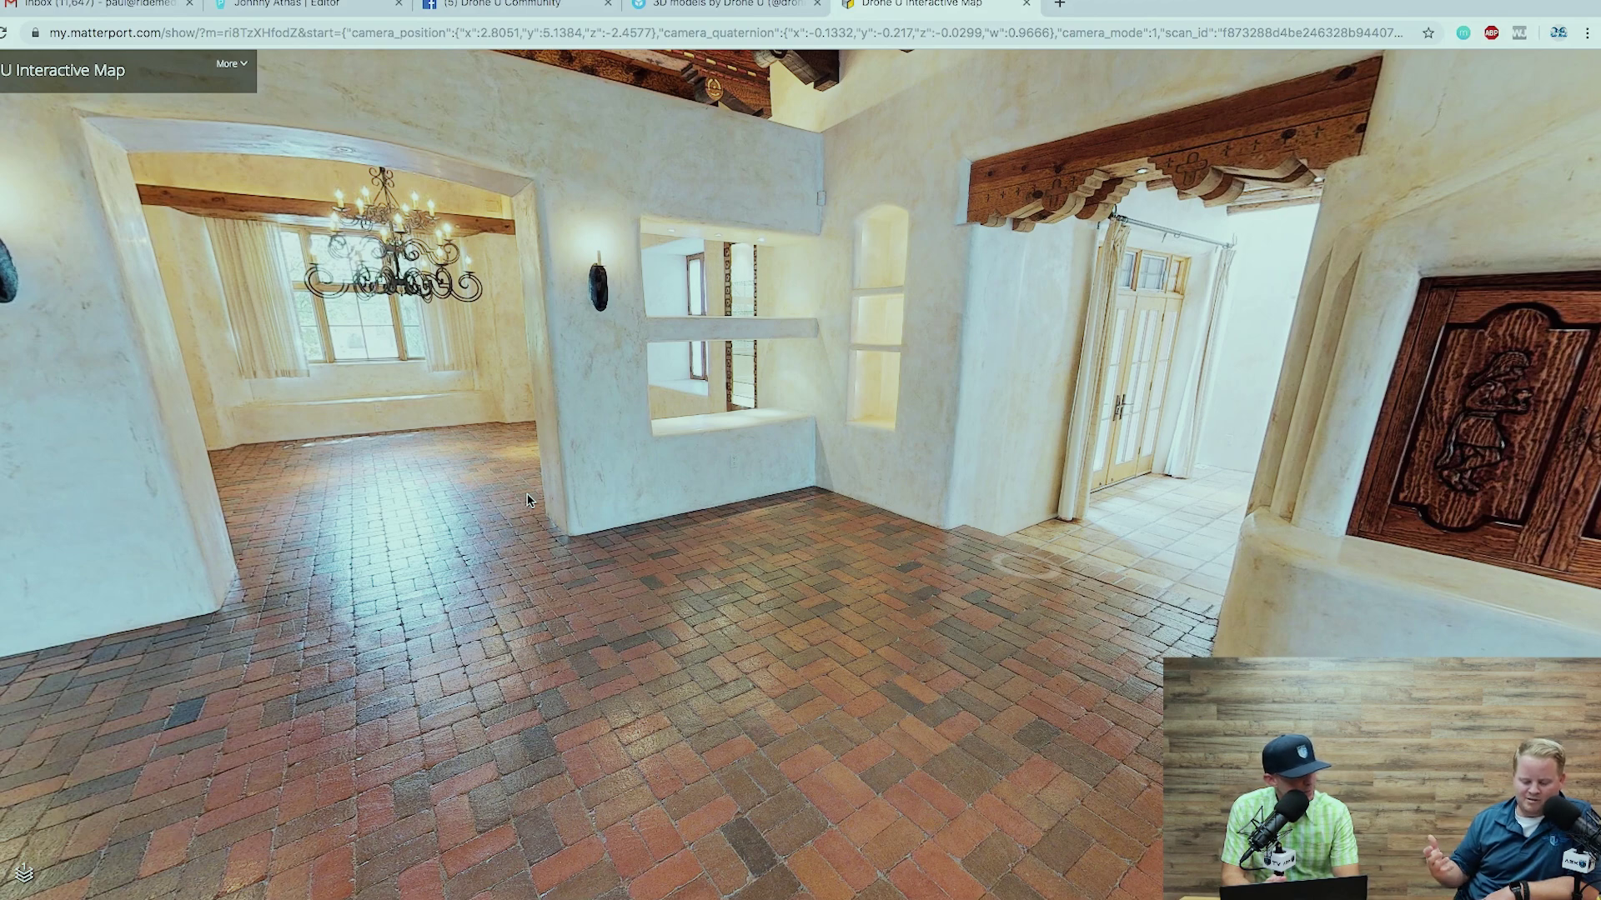
{"action": "left_click_drag", "start_coordinate": [950, 599], "coordinate": [400, 500]}
{"action": "left_click_drag", "start_coordinate": [1200, 560], "coordinate": [618, 592]}
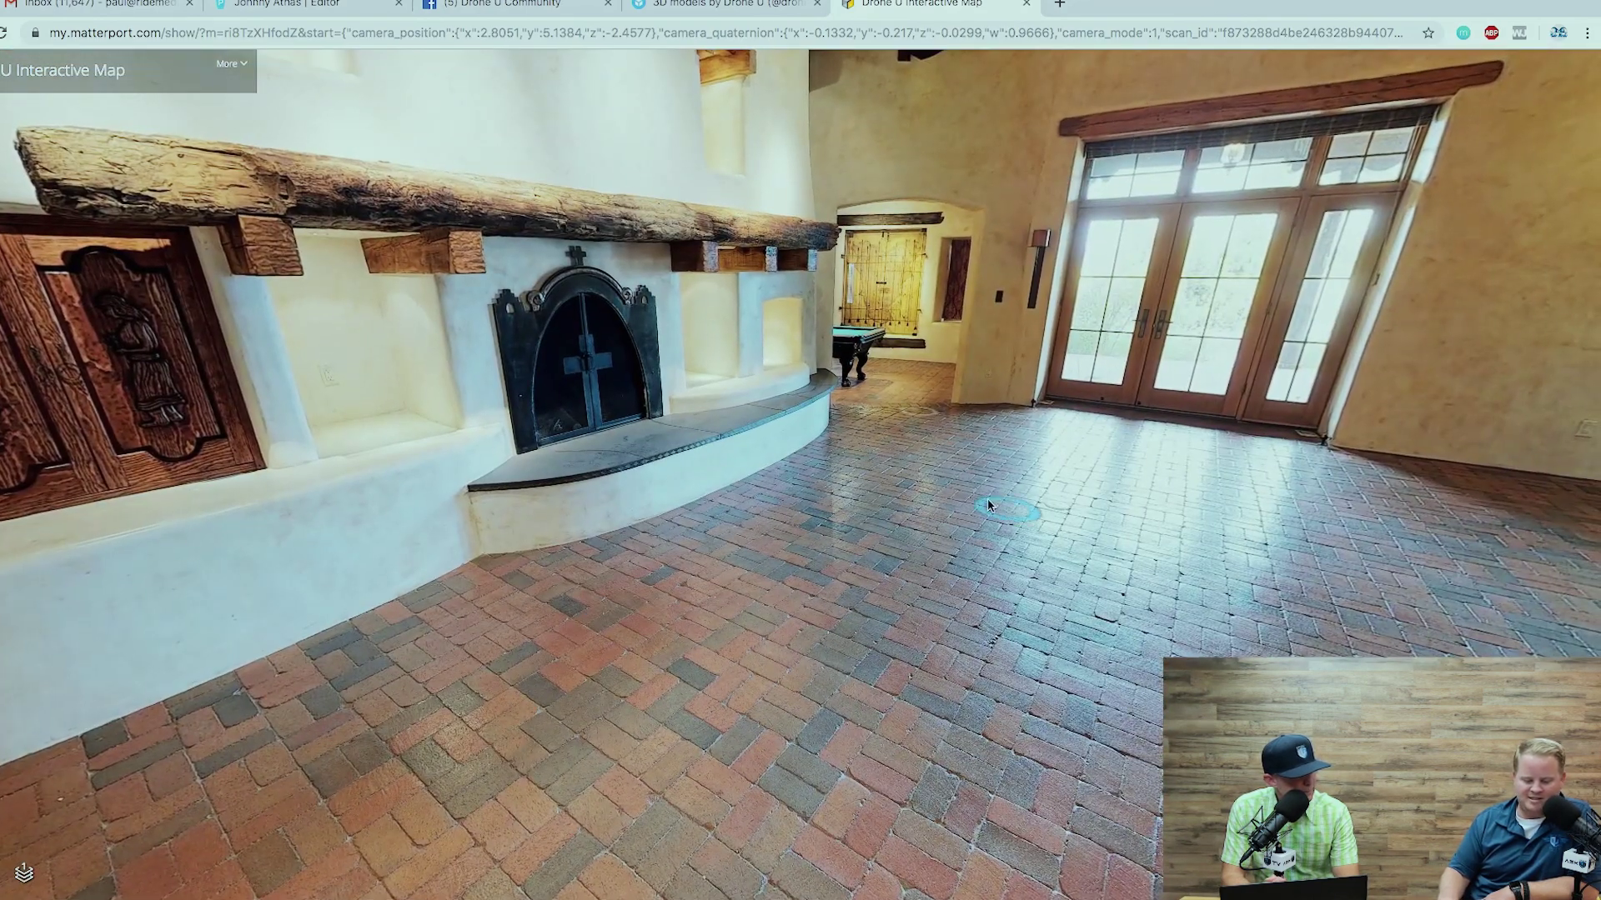
Step: Switch to the Santa Fe estate drone model on Sketchfab and view the pool, roofs and grounds from several sides
{"action": "left_click", "coordinate": [731, 13]}
{"action": "mouse_move", "coordinate": [721, 474]}
{"action": "left_mouse_down"}
{"action": "mouse_move", "coordinate": [717, 401]}
{"action": "mouse_move", "coordinate": [736, 459]}
{"action": "left_mouse_up"}
{"action": "scroll", "coordinate": [733, 458], "scroll_direction": "down", "scroll_amount": 5}
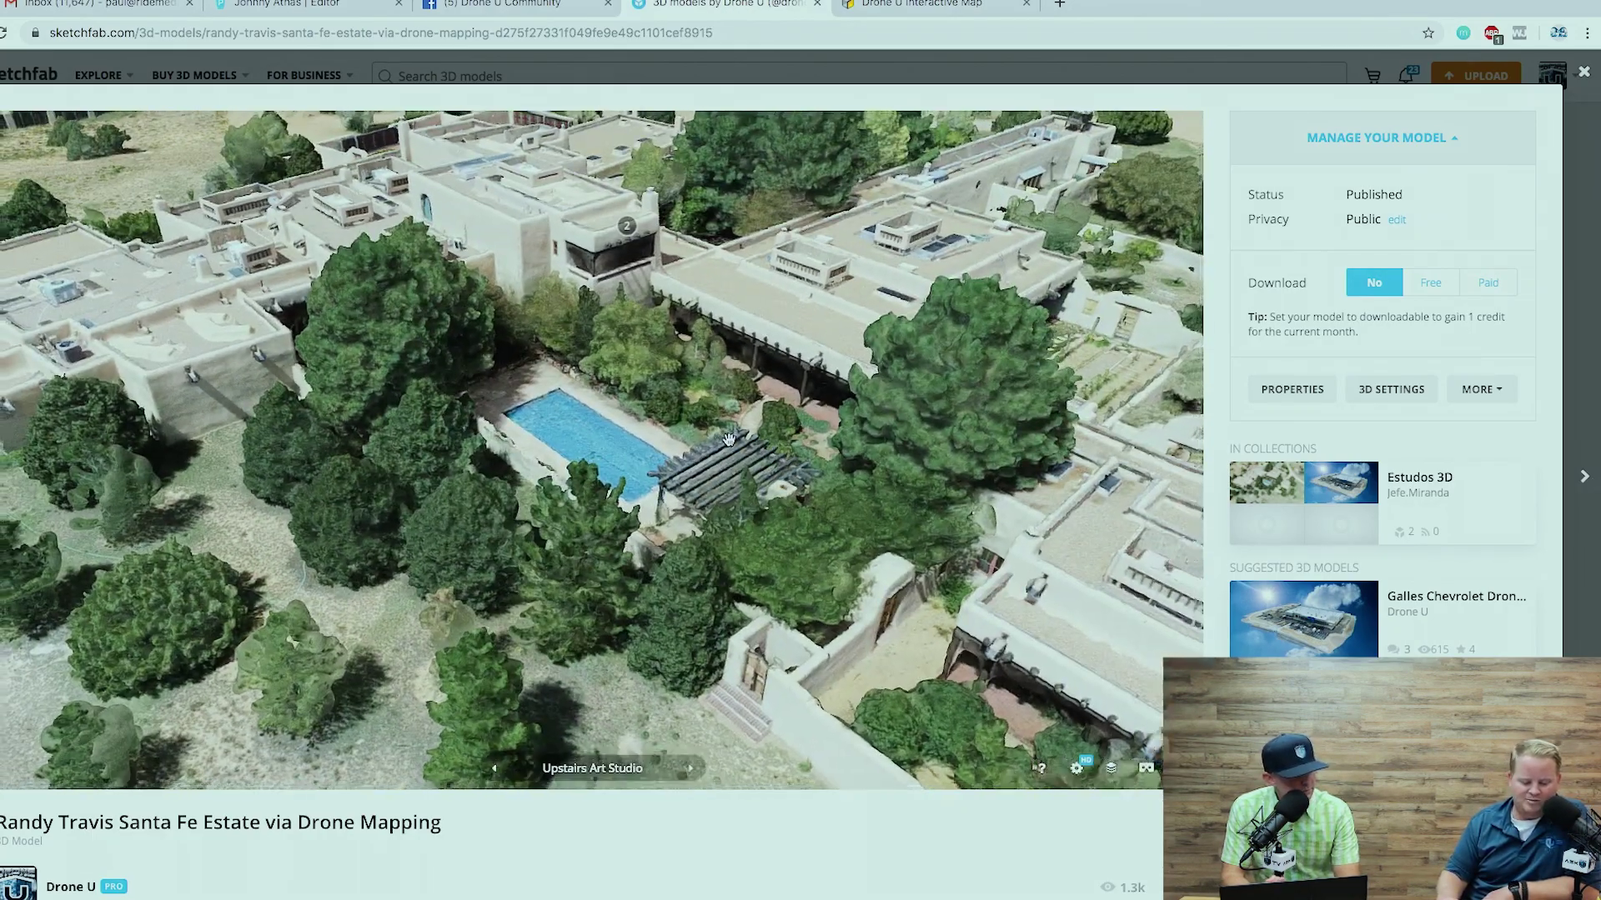
{"action": "left_click_drag", "start_coordinate": [581, 532], "coordinate": [633, 530]}
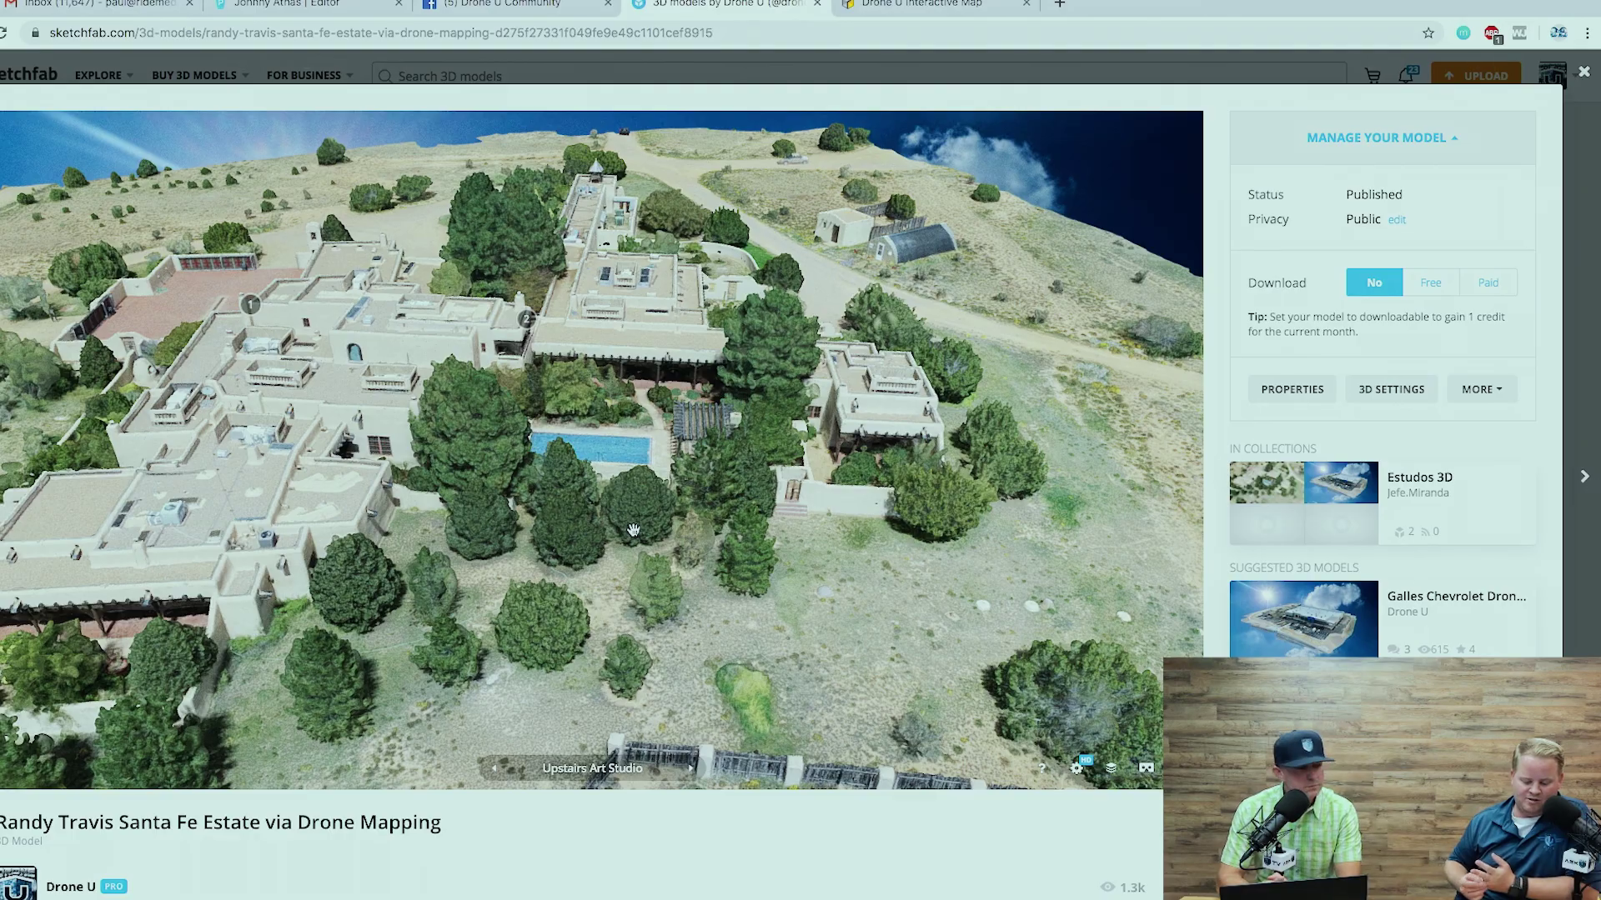
{"action": "mouse_move", "coordinate": [807, 558]}
{"action": "left_mouse_down"}
{"action": "mouse_move", "coordinate": [500, 542]}
{"action": "mouse_move", "coordinate": [813, 557]}
{"action": "mouse_move", "coordinate": [655, 587]}
{"action": "mouse_move", "coordinate": [625, 546]}
{"action": "mouse_move", "coordinate": [483, 530]}
{"action": "left_mouse_up"}
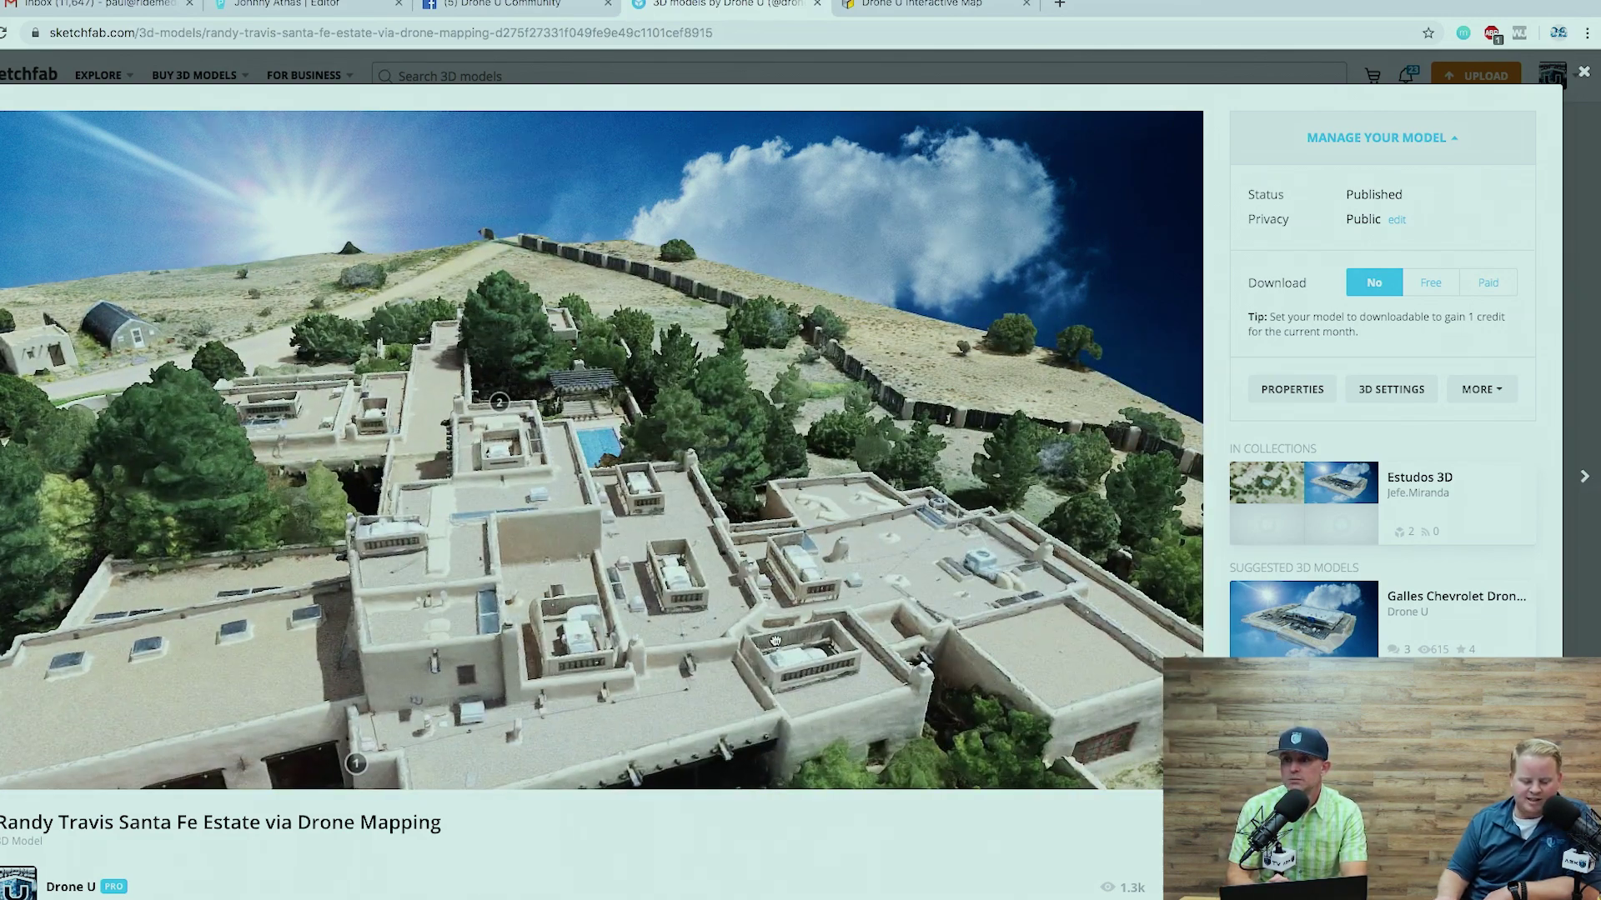
Step: Show the "Look INSIDE the House" annotation by the garage courtyard and follow its link to the interior tour
{"action": "left_click", "coordinate": [355, 763]}
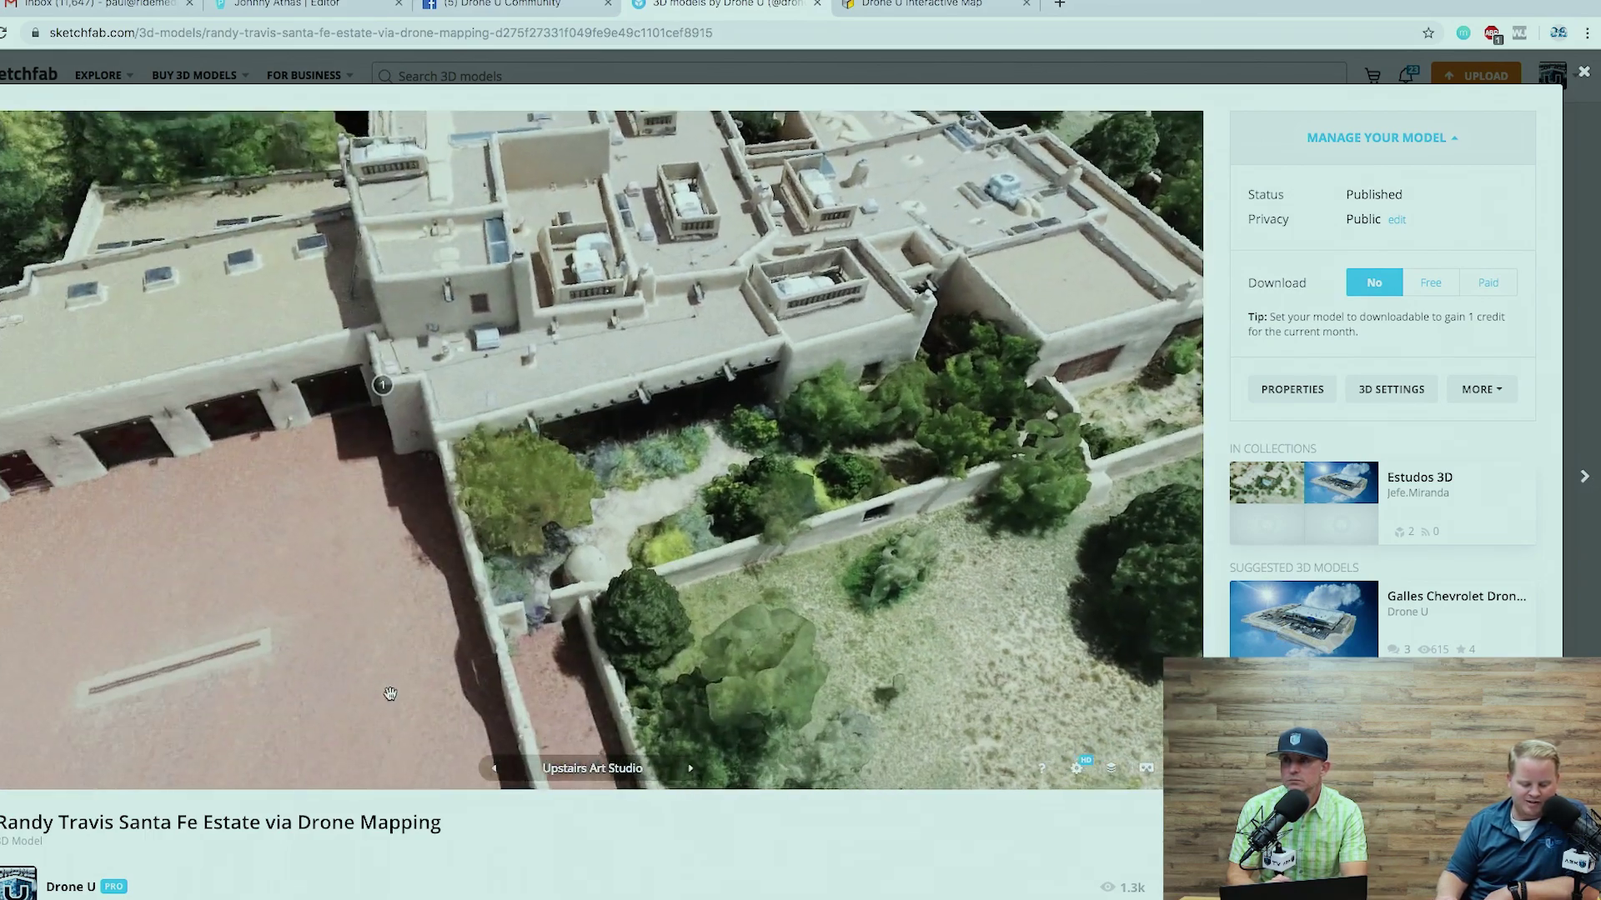
{"action": "mouse_move", "coordinate": [390, 694]}
{"action": "left_mouse_down"}
{"action": "mouse_move", "coordinate": [417, 625]}
{"action": "mouse_move", "coordinate": [386, 639]}
{"action": "mouse_move", "coordinate": [373, 648]}
{"action": "mouse_move", "coordinate": [722, 482]}
{"action": "left_mouse_up"}
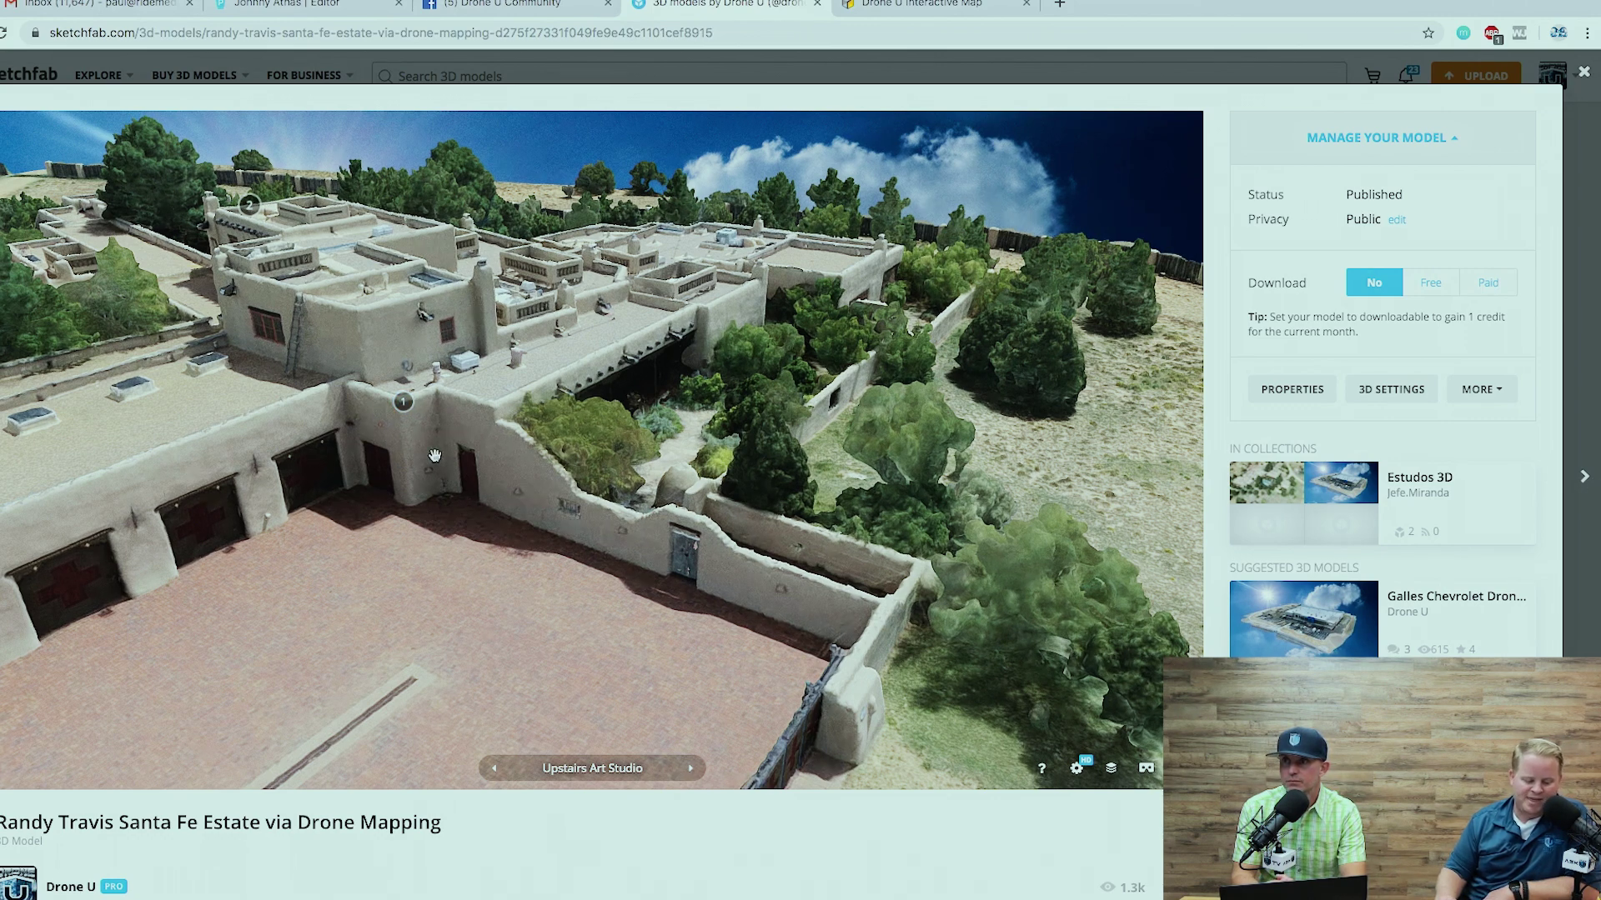
{"action": "left_click", "coordinate": [403, 403]}
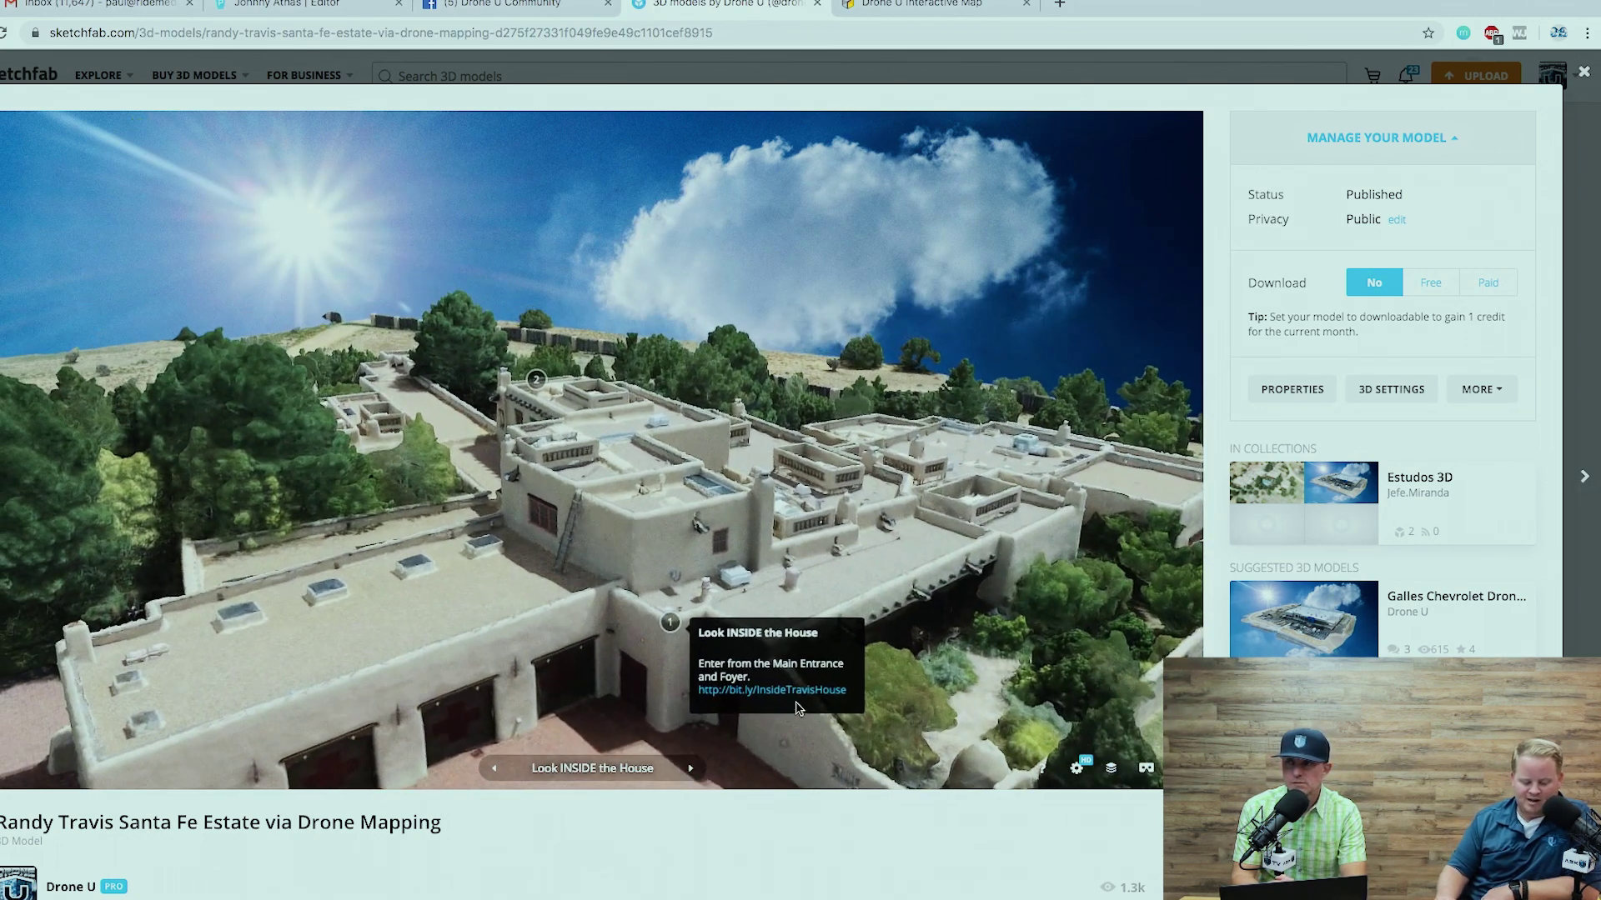
{"action": "left_click", "coordinate": [793, 696]}
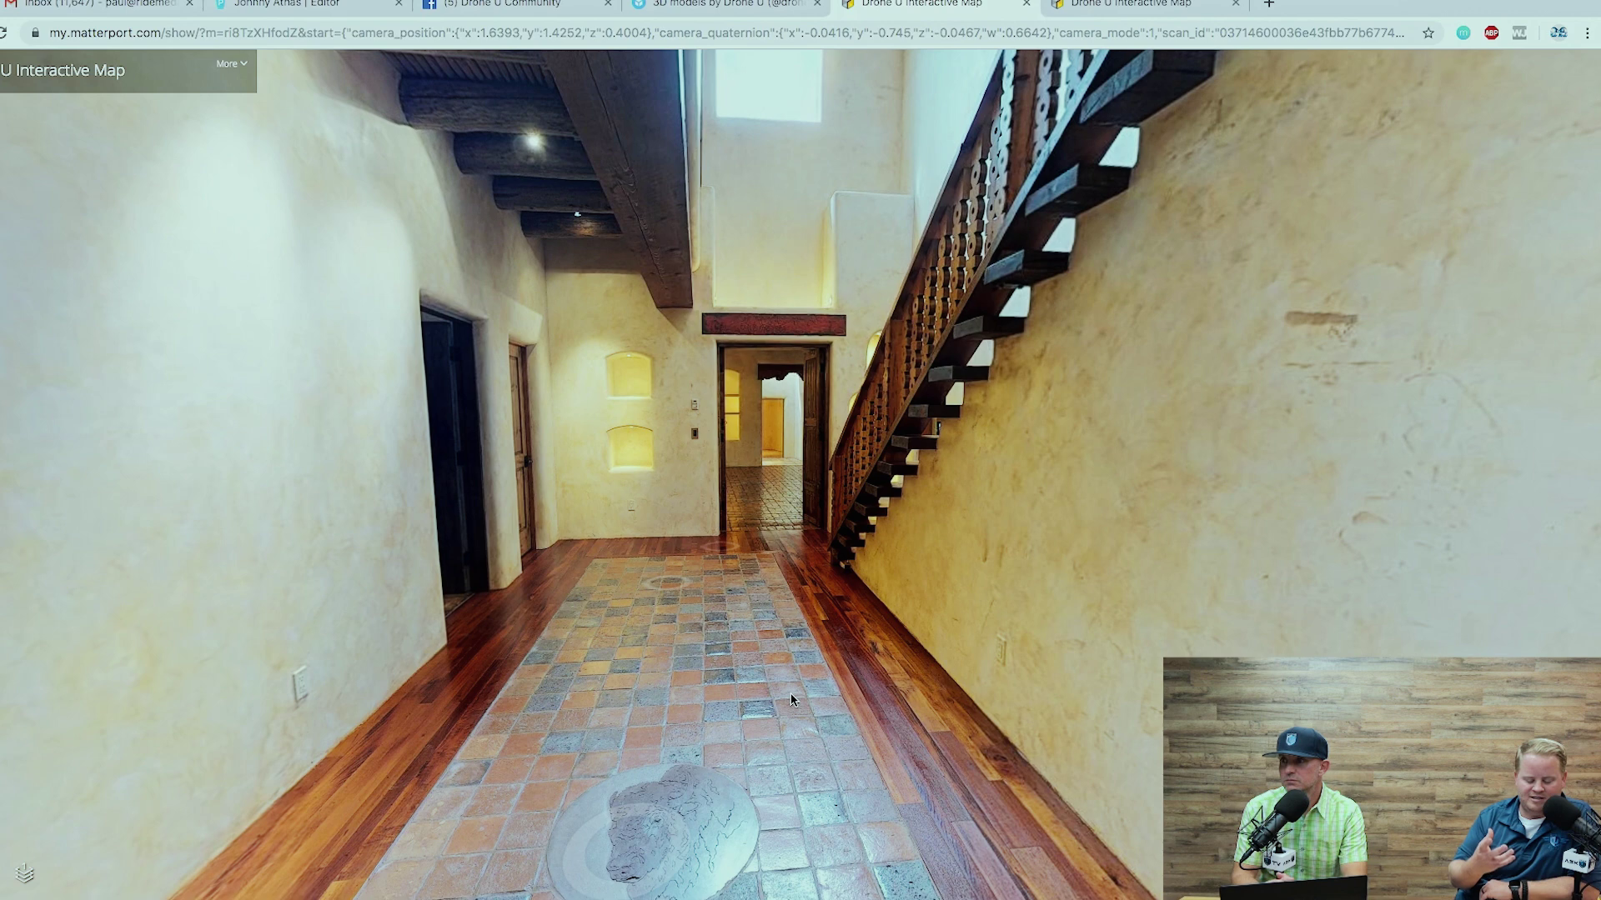
Step: Return to the Sketchfab estate model and orbit to the side with the garden and pool
{"action": "left_click", "coordinate": [741, 6]}
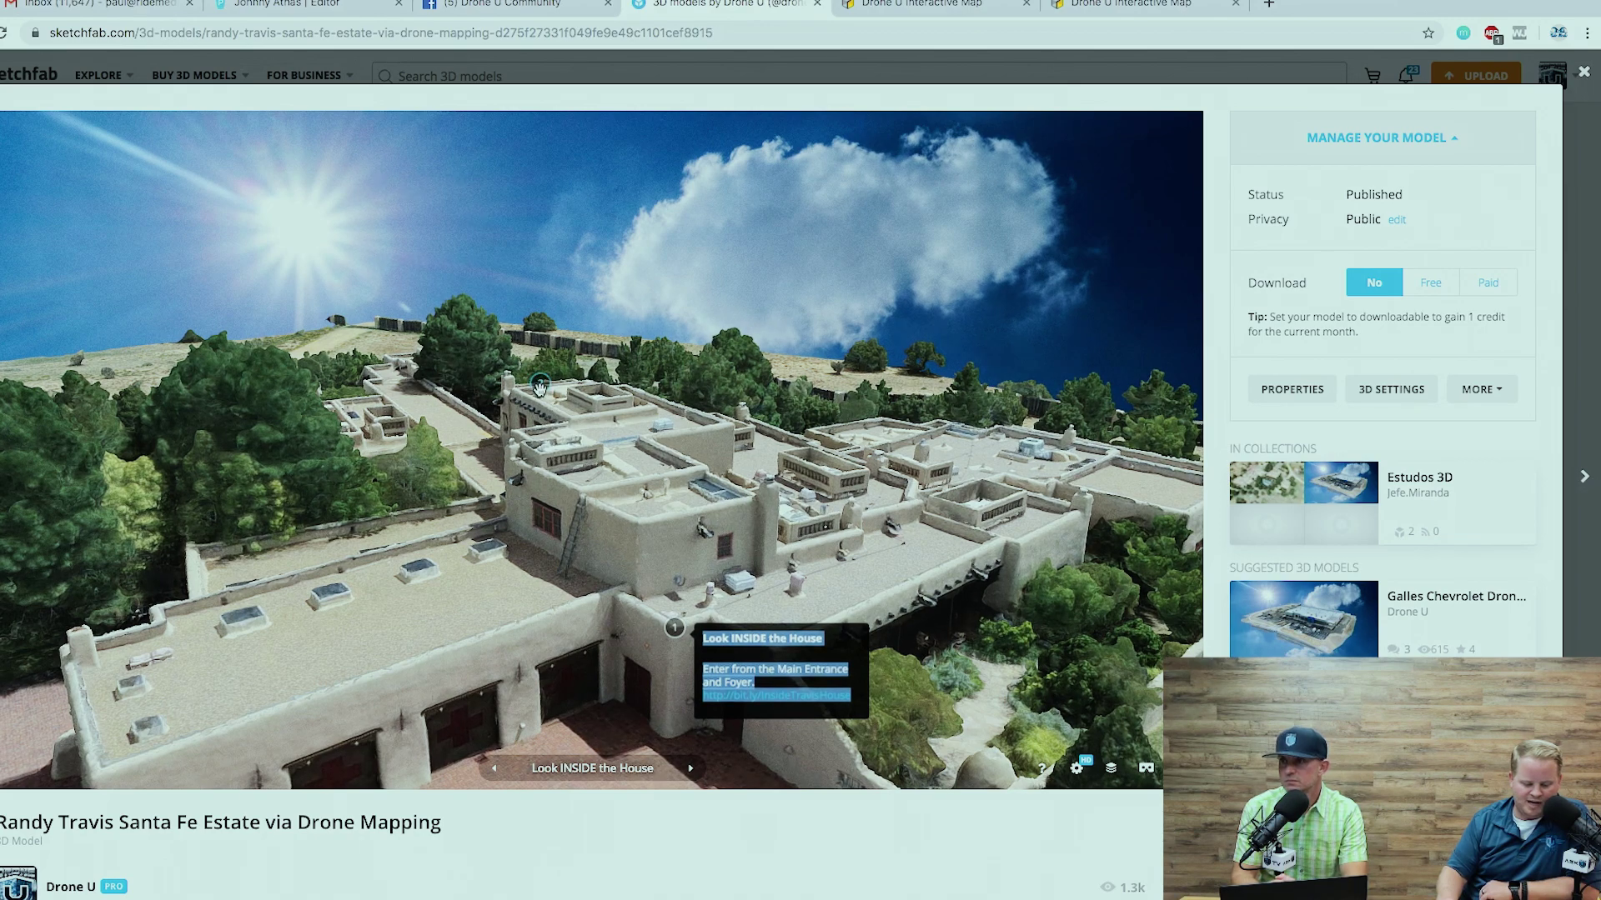
{"action": "mouse_move", "coordinate": [532, 457]}
{"action": "left_mouse_down"}
{"action": "mouse_move", "coordinate": [1151, 608]}
{"action": "mouse_move", "coordinate": [1147, 489]}
{"action": "left_mouse_up"}
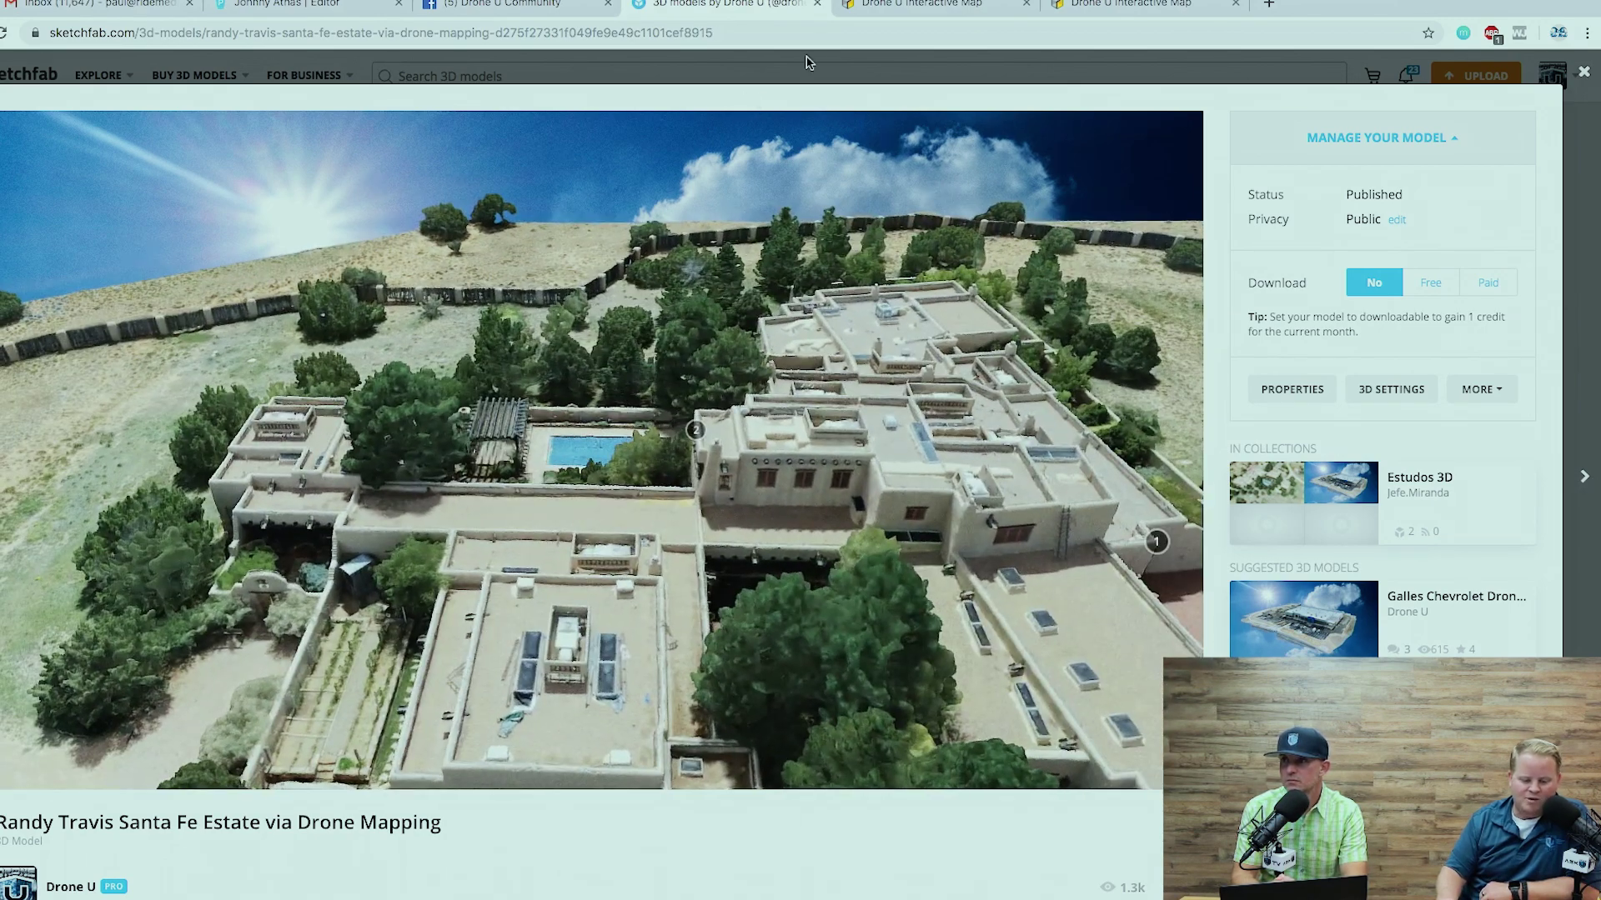
Step: Switch back to the Matterport tour and look around the foyer, from the kitchen doorway to the arched front door
{"action": "left_click", "coordinate": [939, 8]}
{"action": "left_click_drag", "start_coordinate": [929, 570], "coordinate": [706, 559]}
{"action": "left_click_drag", "start_coordinate": [968, 553], "coordinate": [668, 488]}
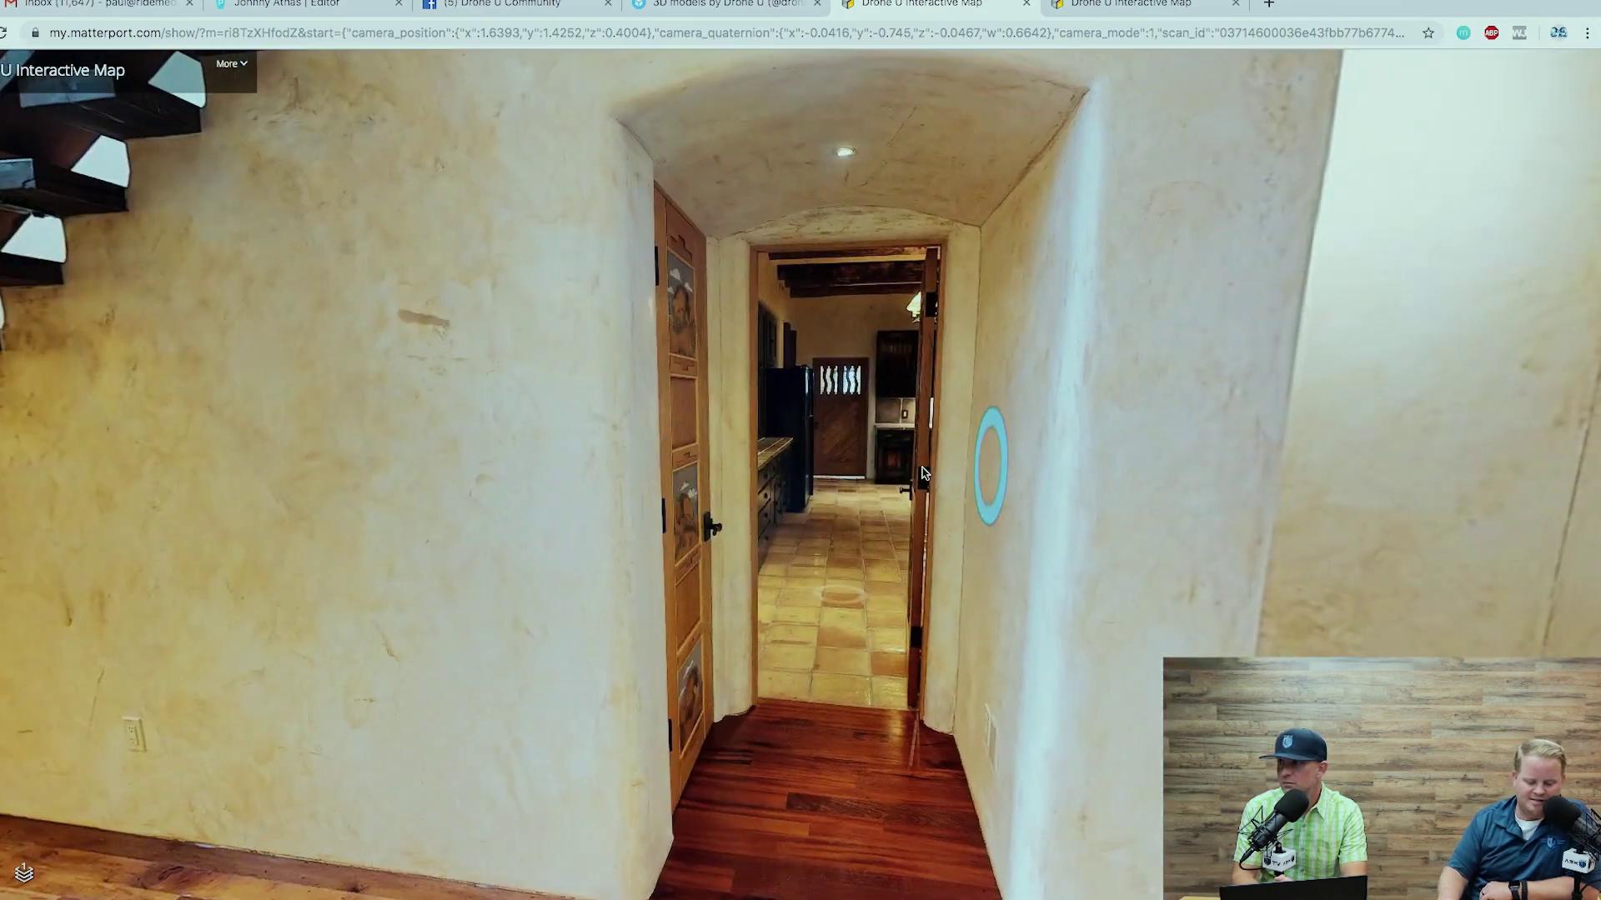
{"action": "left_click_drag", "start_coordinate": [923, 474], "coordinate": [547, 487]}
{"action": "left_click", "coordinate": [907, 442]}
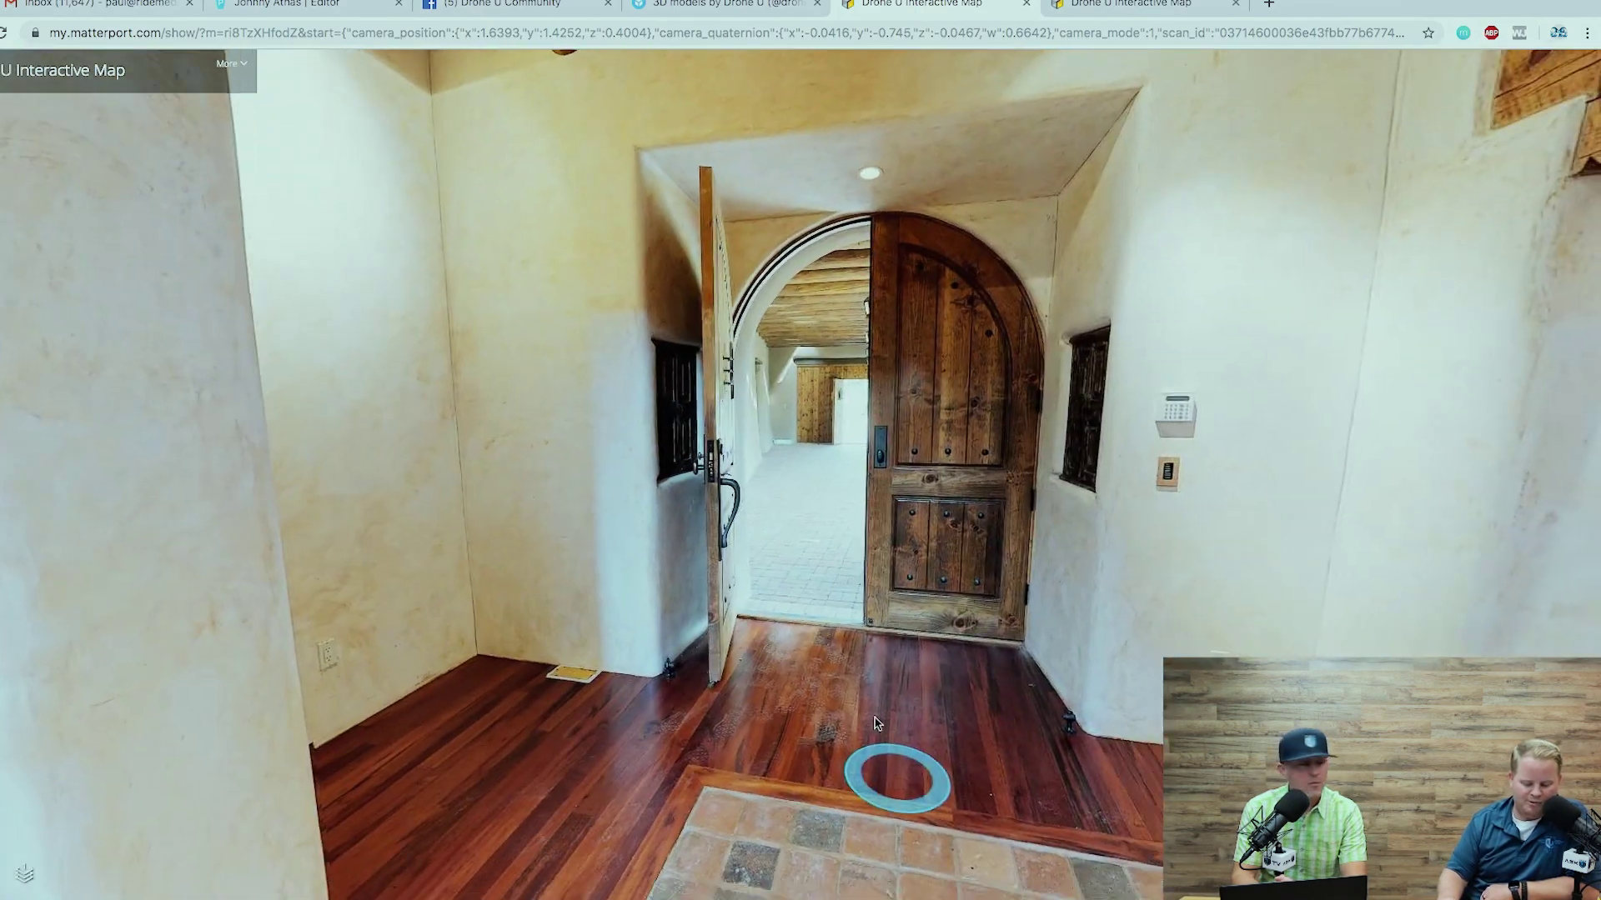
{"action": "left_click", "coordinate": [875, 724]}
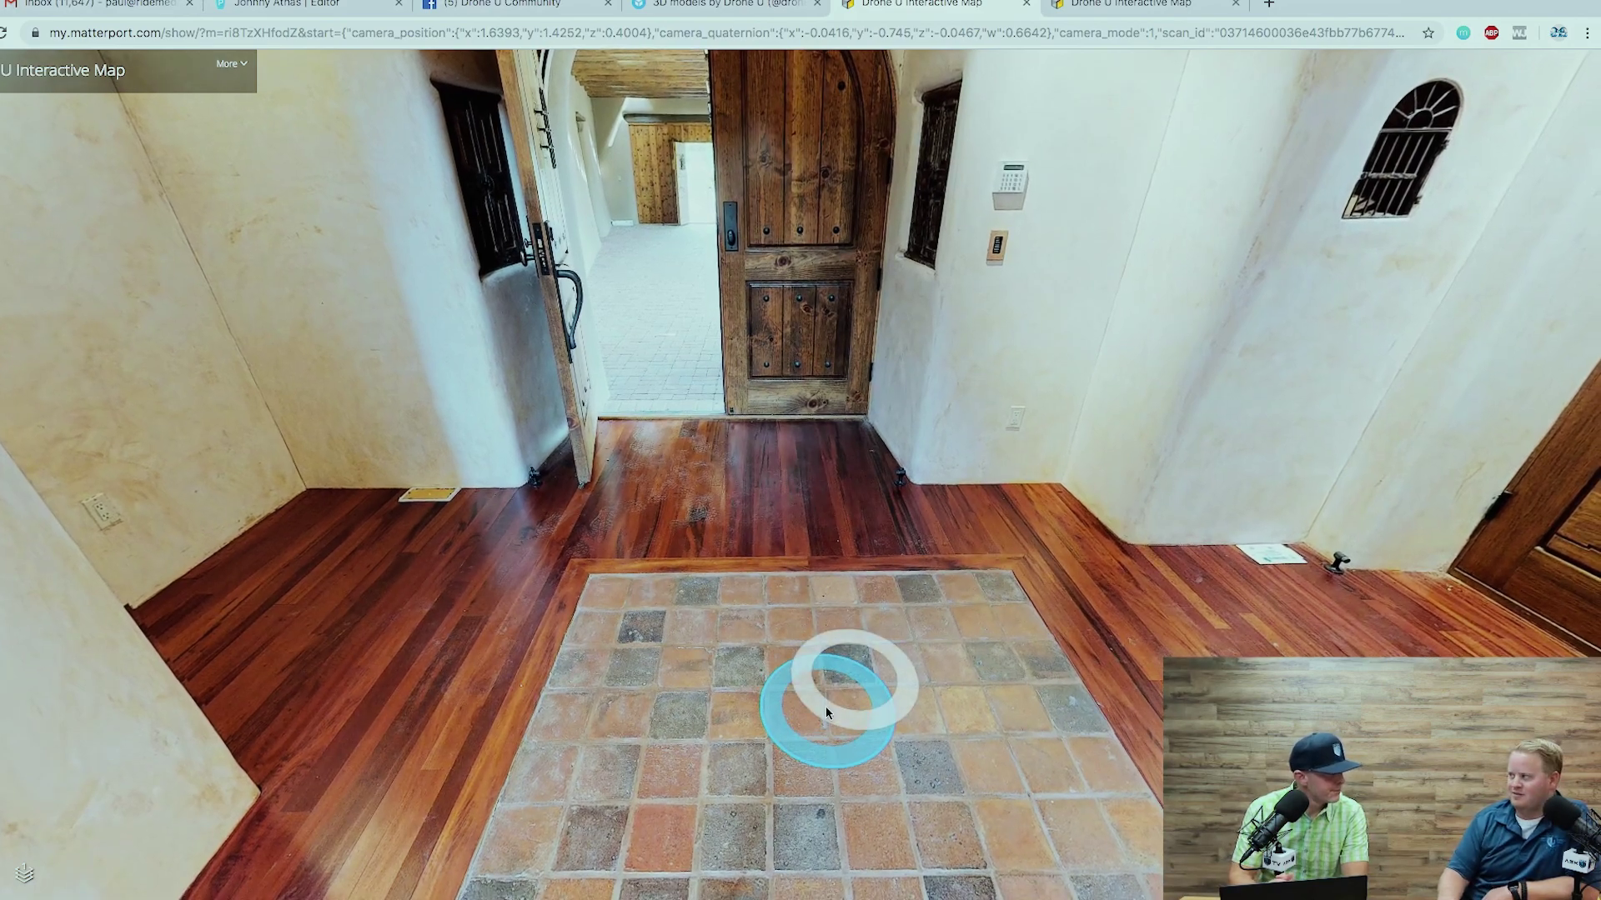
{"action": "left_click_drag", "start_coordinate": [732, 685], "coordinate": [1342, 527]}
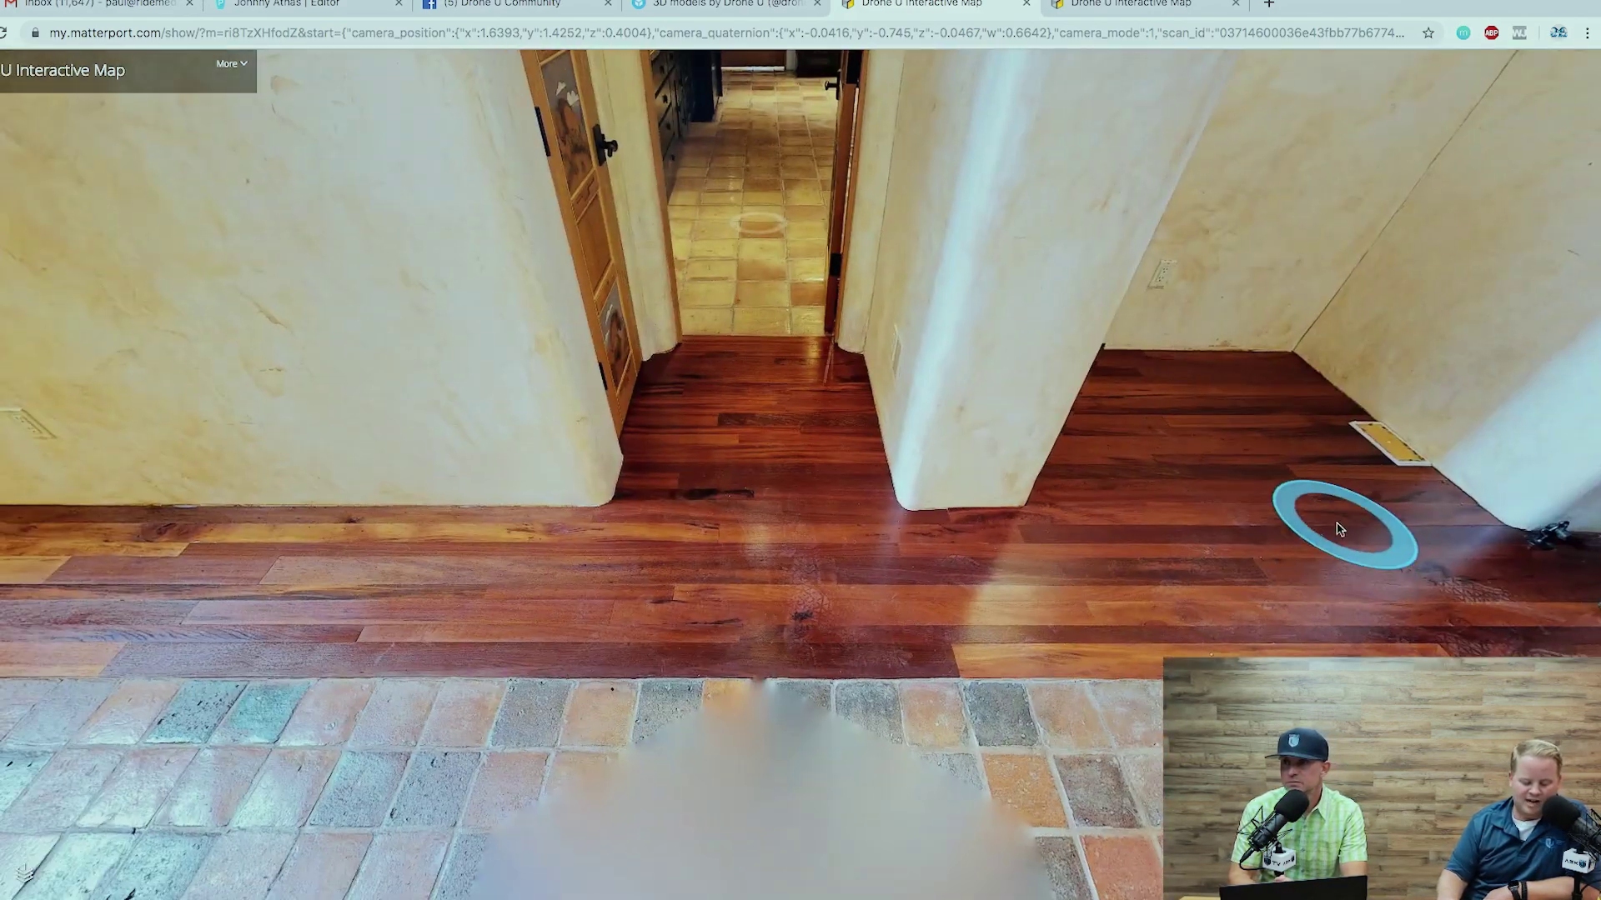
Step: Walk from the foyer through the doorway into the dark-cabinet kitchen and look along its counter
{"action": "left_click", "coordinate": [892, 518]}
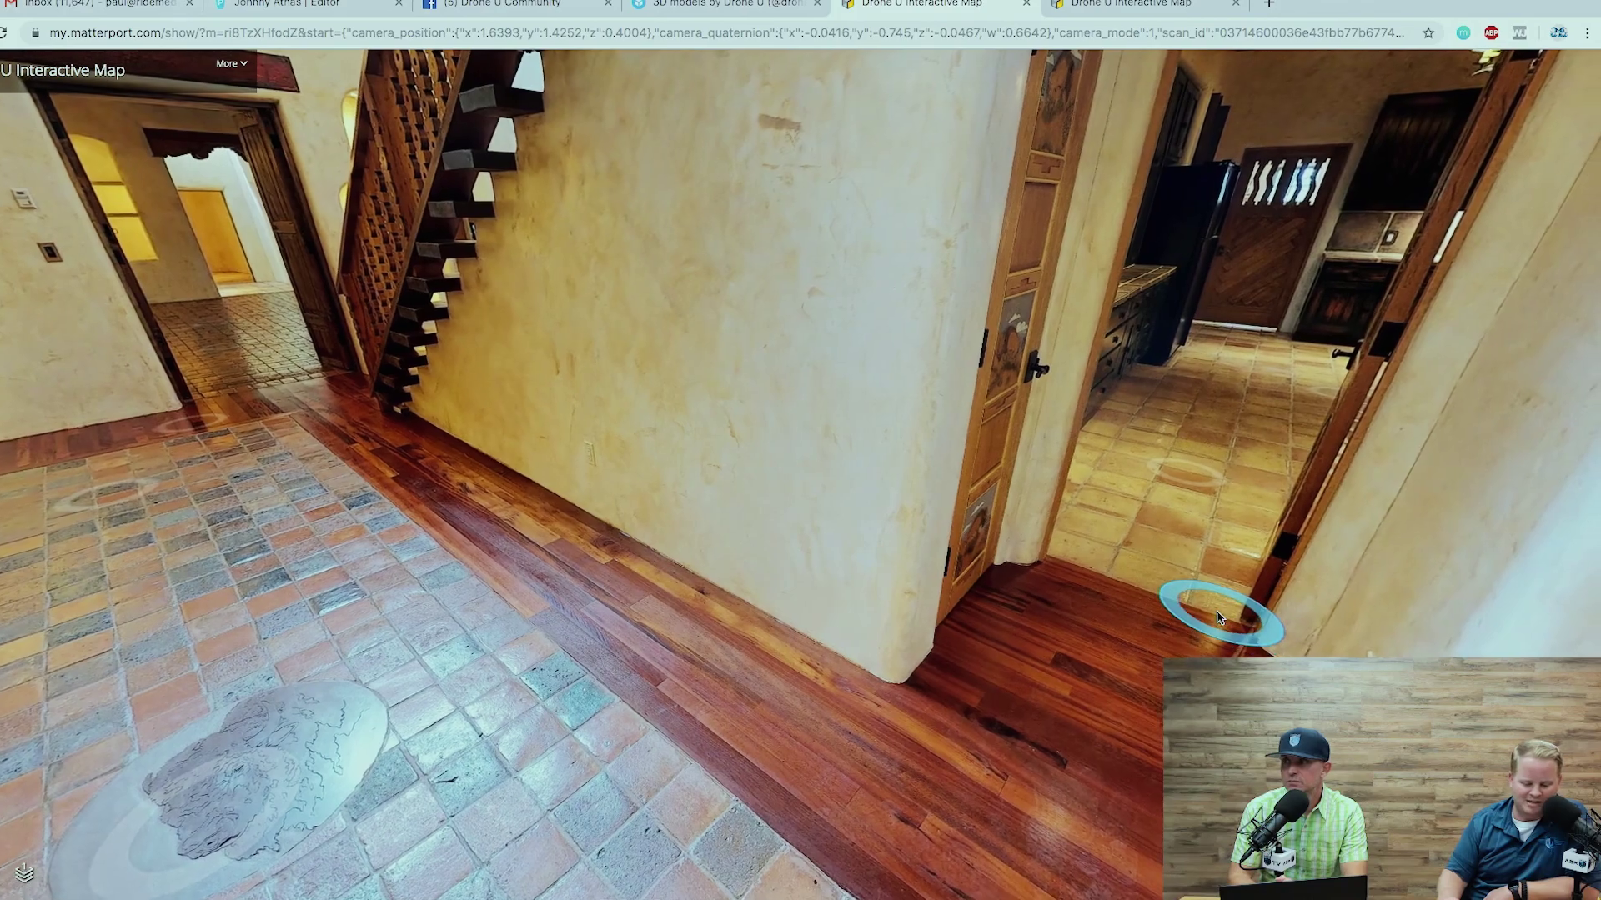
{"action": "left_click", "coordinate": [1197, 472]}
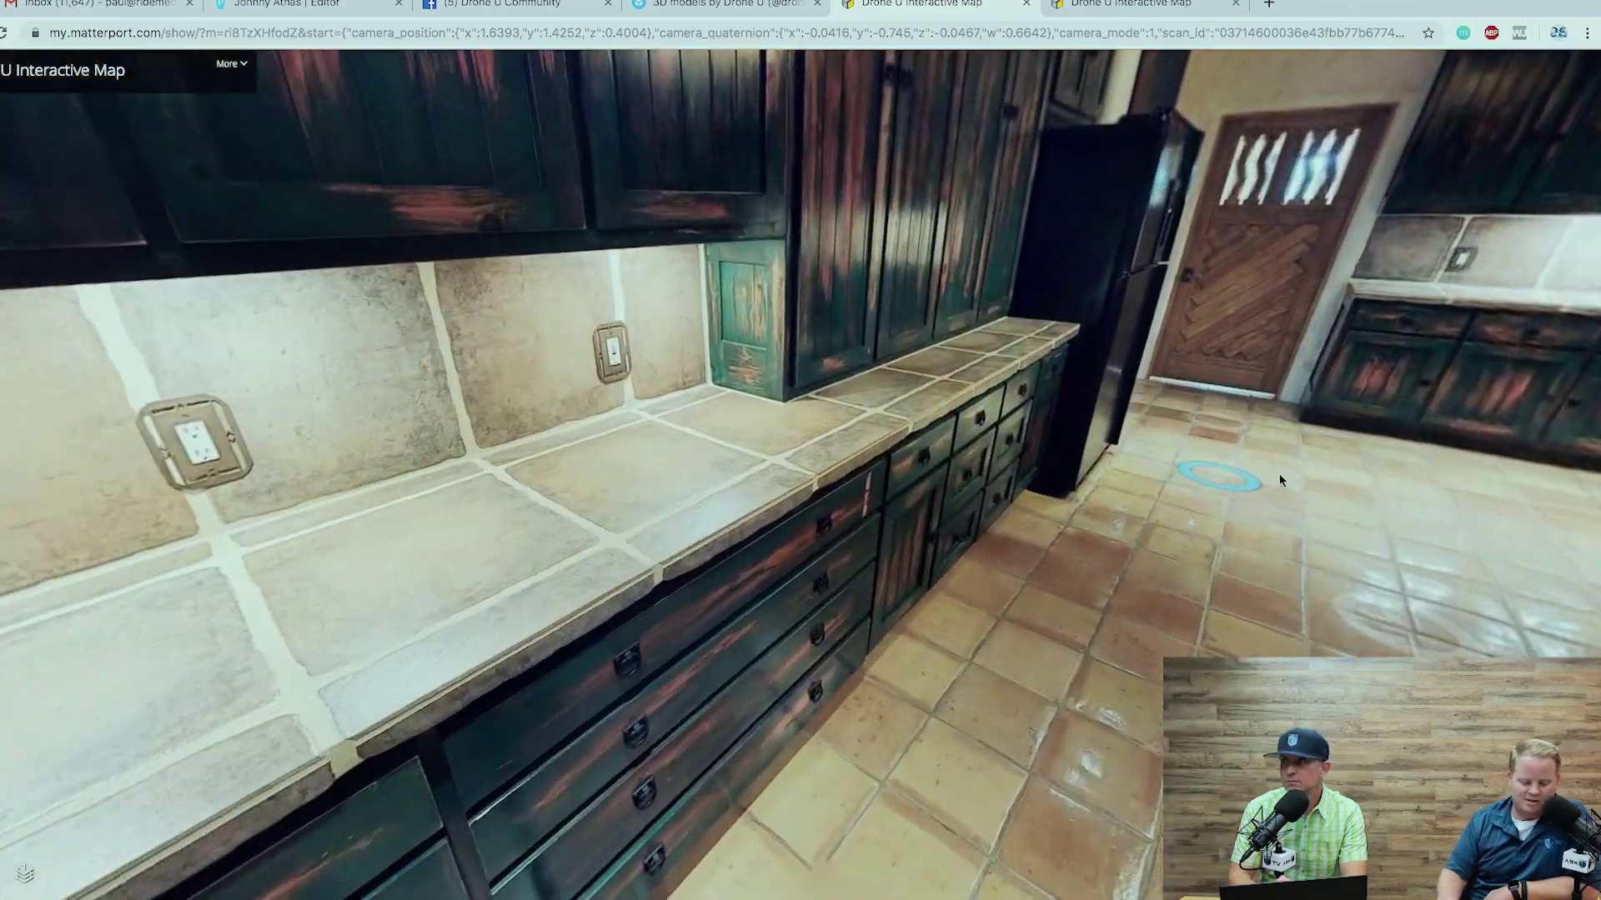
{"action": "left_click_drag", "start_coordinate": [1280, 480], "coordinate": [428, 465]}
{"action": "left_click_drag", "start_coordinate": [583, 458], "coordinate": [208, 429]}
{"action": "left_click_drag", "start_coordinate": [831, 413], "coordinate": [187, 430]}
{"action": "left_click_drag", "start_coordinate": [1458, 586], "coordinate": [303, 475]}
Step: Advance across the dark-cabinet kitchen and examine the area around the refrigerator and the diagonal-plank door
{"action": "left_click", "coordinate": [1154, 265]}
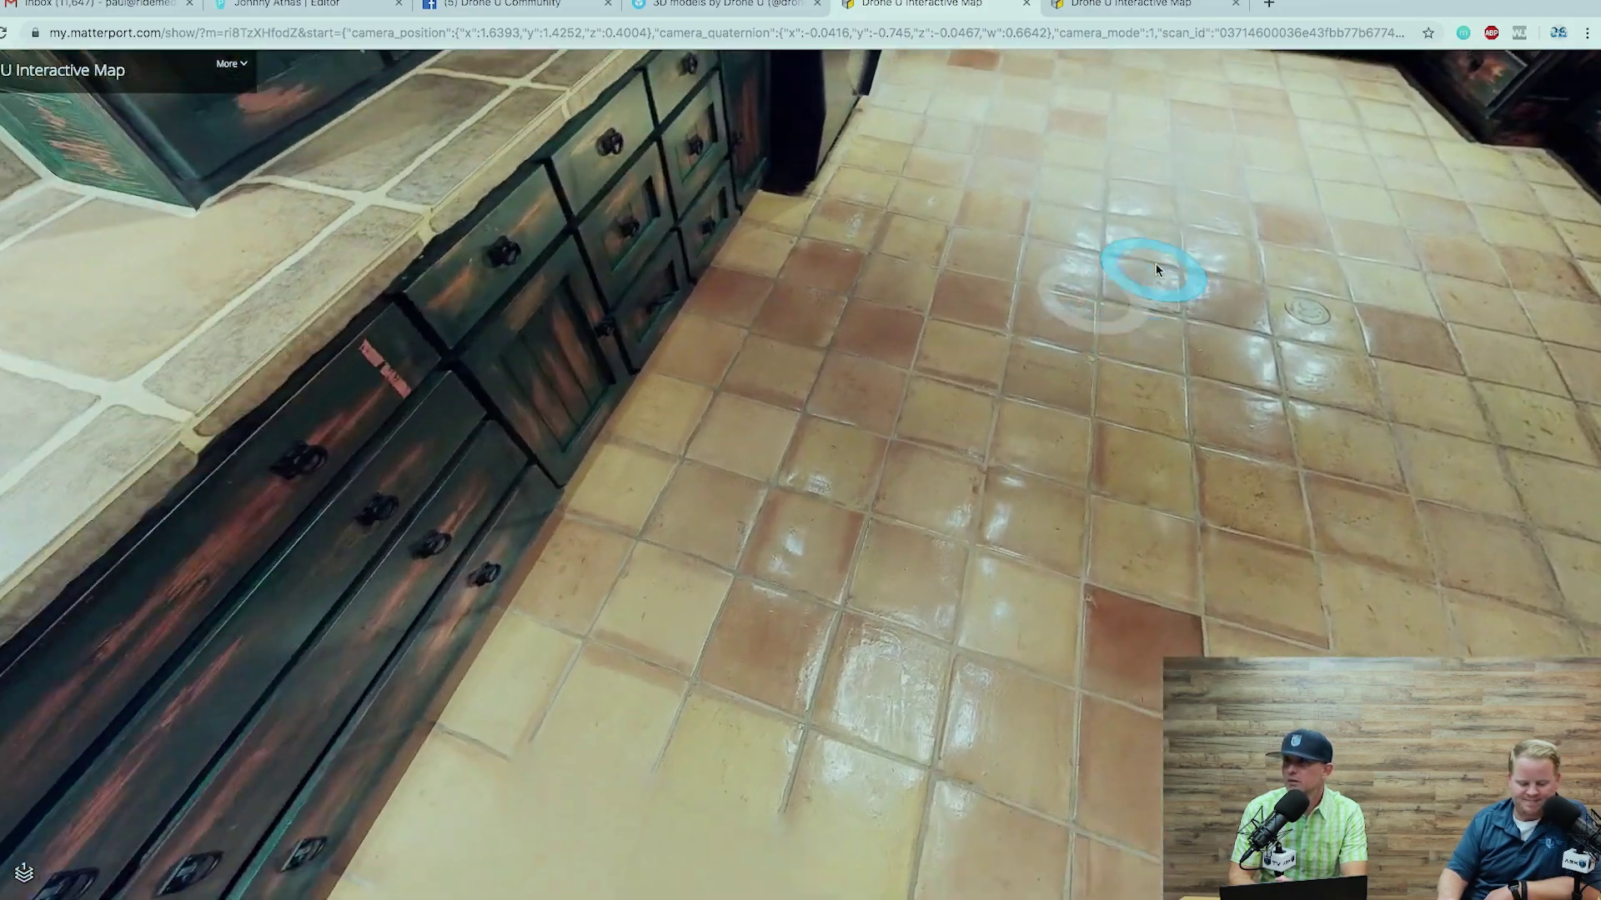
{"action": "left_click_drag", "start_coordinate": [790, 195], "coordinate": [875, 412]}
{"action": "left_click_drag", "start_coordinate": [389, 347], "coordinate": [1167, 525]}
{"action": "left_click_drag", "start_coordinate": [142, 491], "coordinate": [100, 333]}
{"action": "left_click_drag", "start_coordinate": [1232, 411], "coordinate": [525, 479]}
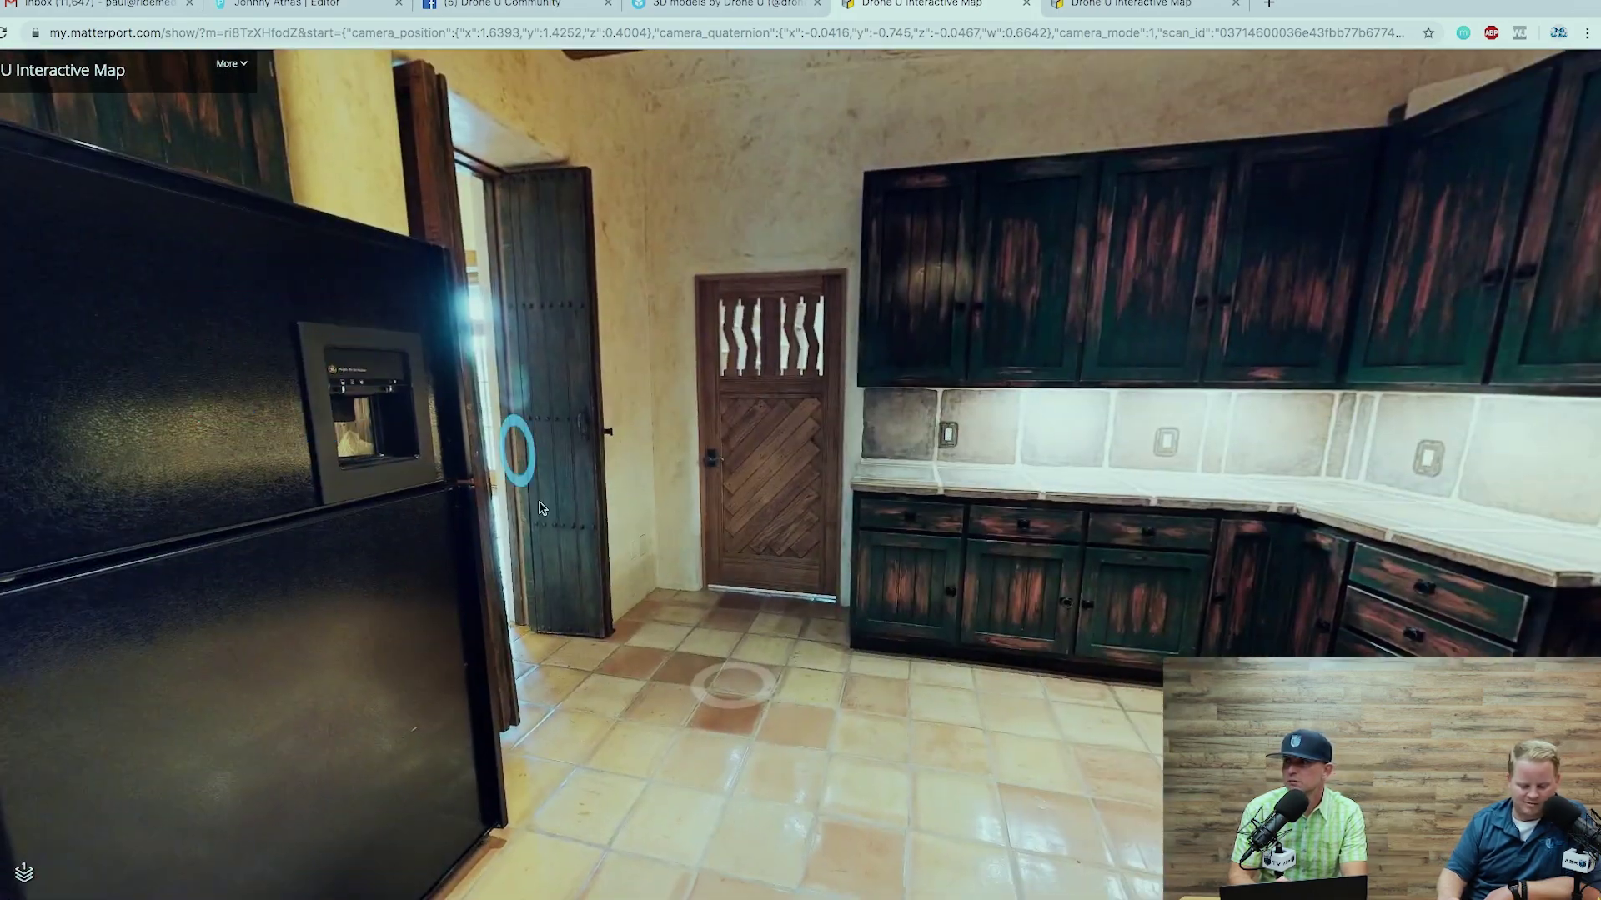
Step: Pass through the doorway beside the refrigerator into the main kitchen and view its island and cross-patterned cabinets
{"action": "left_click", "coordinate": [550, 583]}
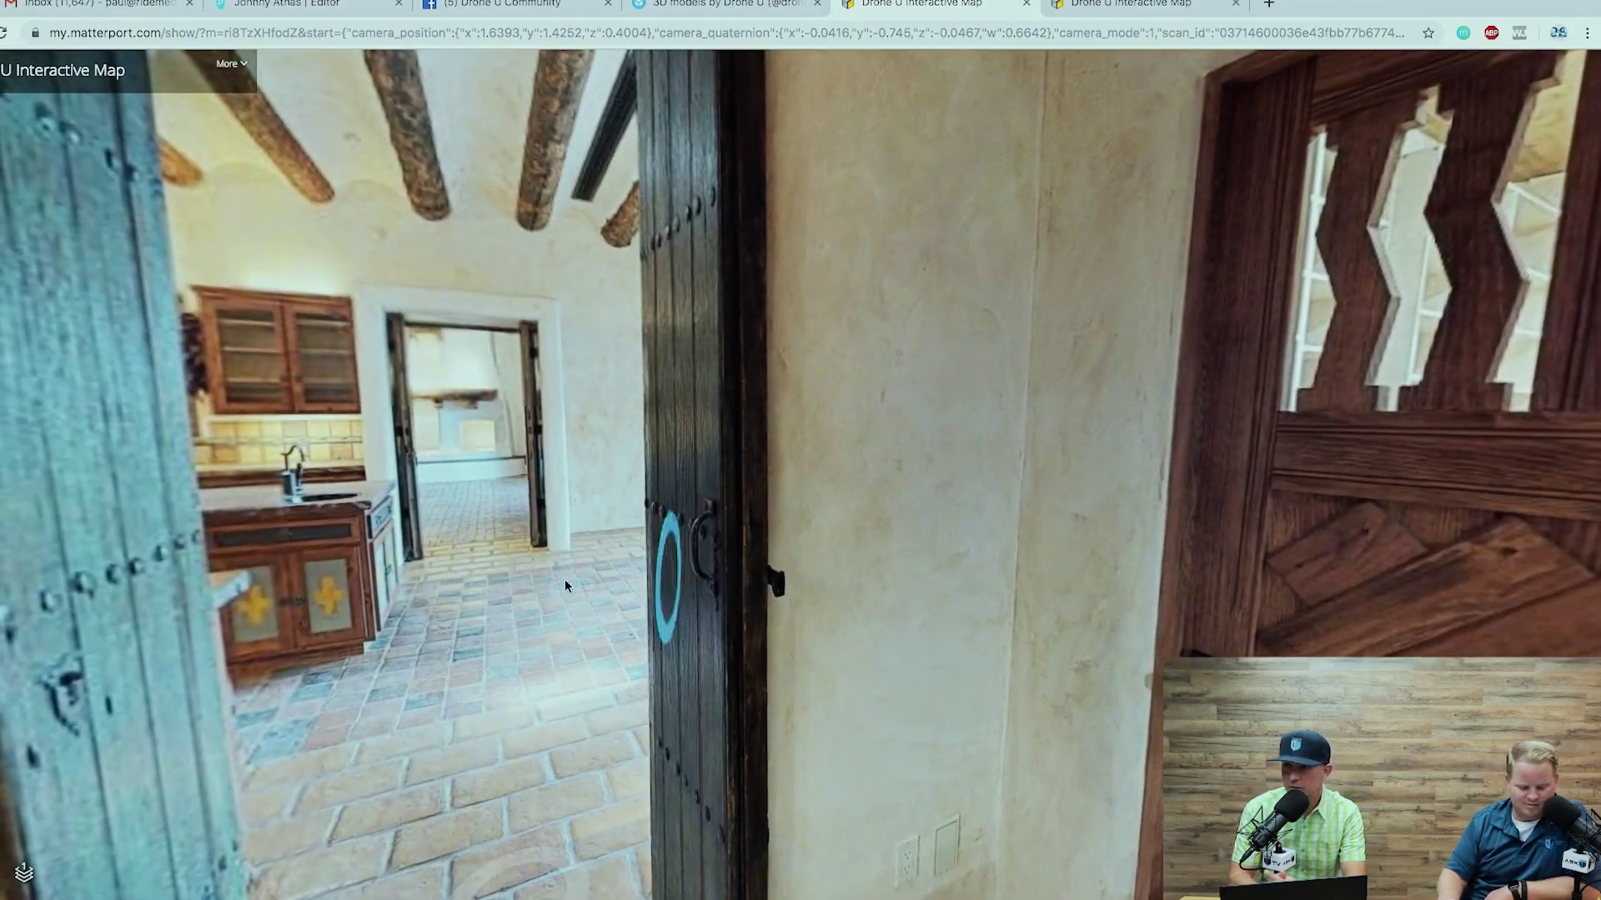
{"action": "left_click", "coordinate": [565, 586]}
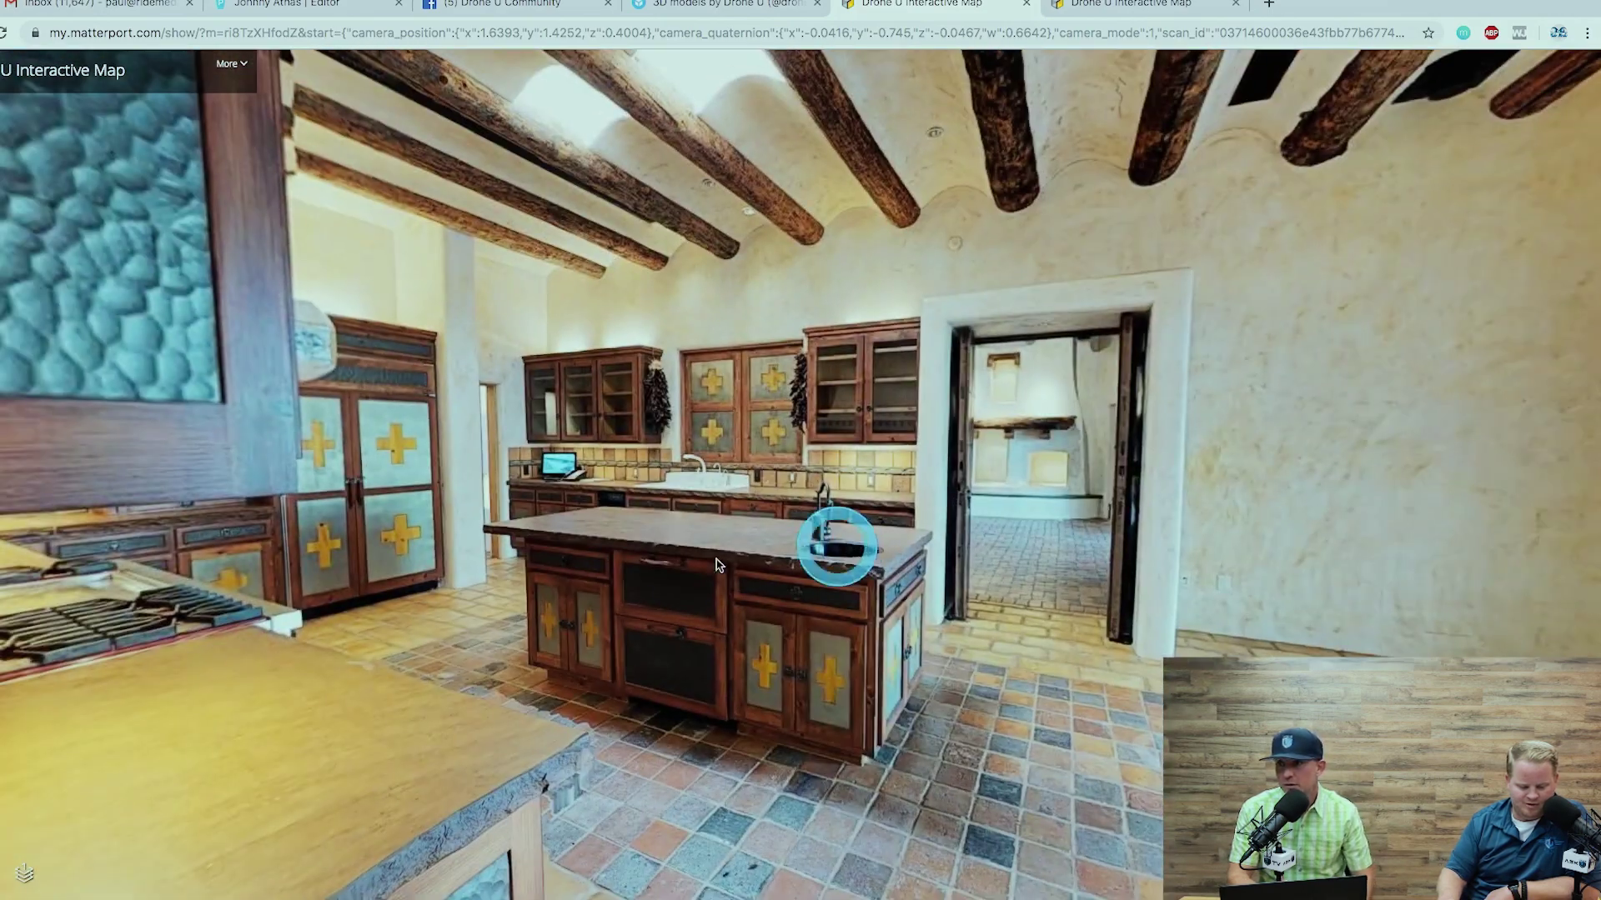
{"action": "left_click", "coordinate": [466, 594]}
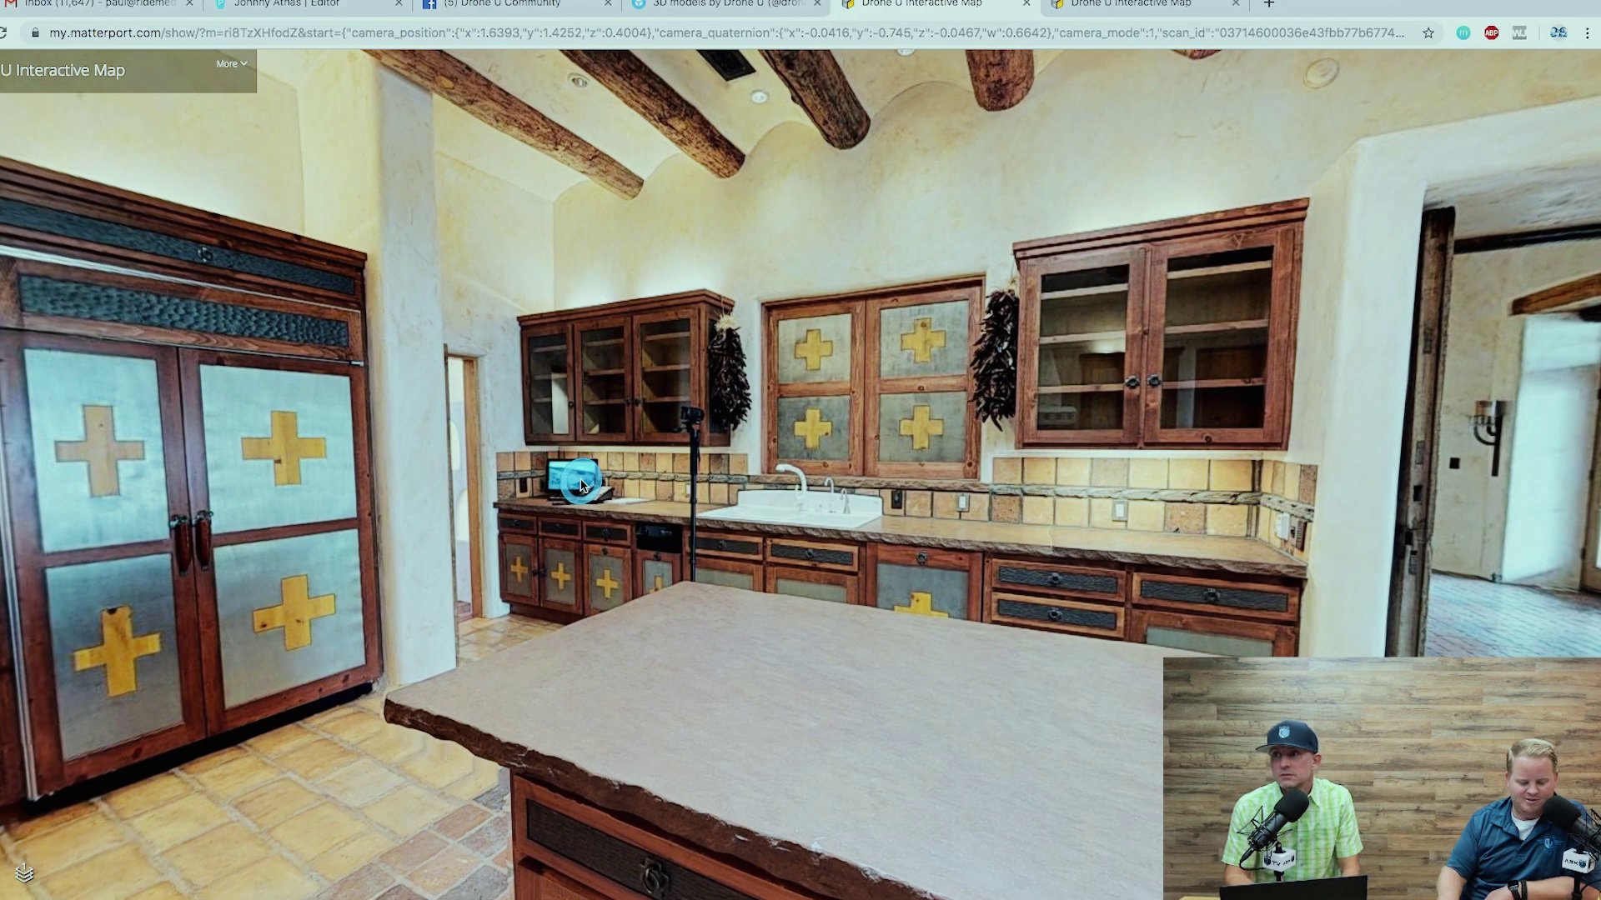
{"action": "left_click", "coordinate": [417, 701]}
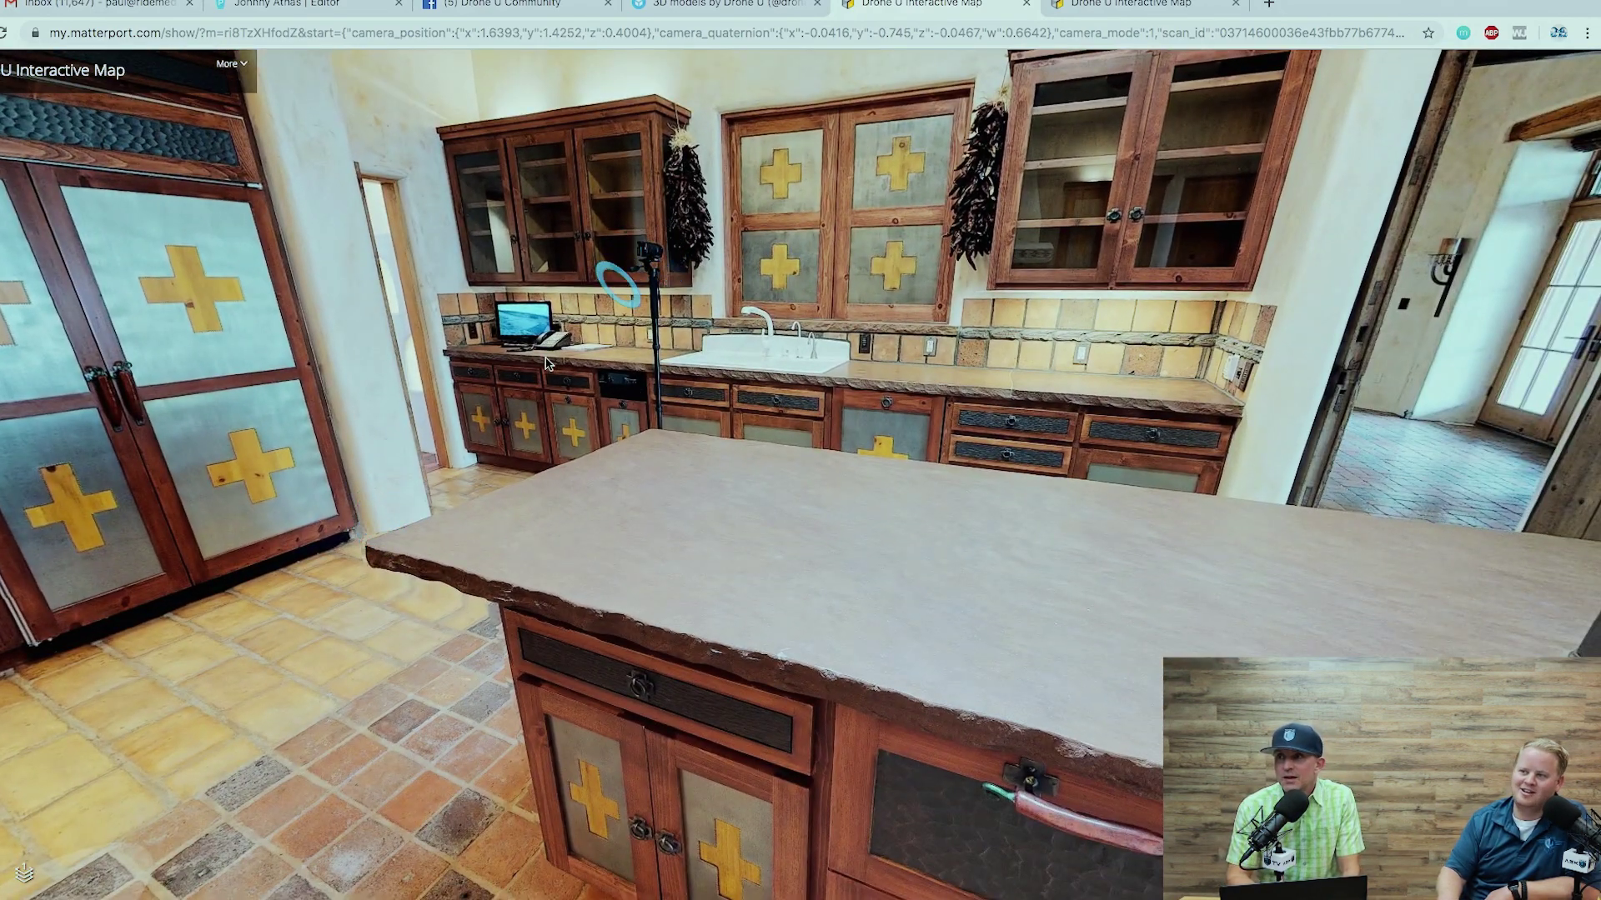
Step: Walk past the main kitchen's cross-patterned cabinets, desk counter and sink to the glass patio doors
{"action": "left_click", "coordinate": [220, 651]}
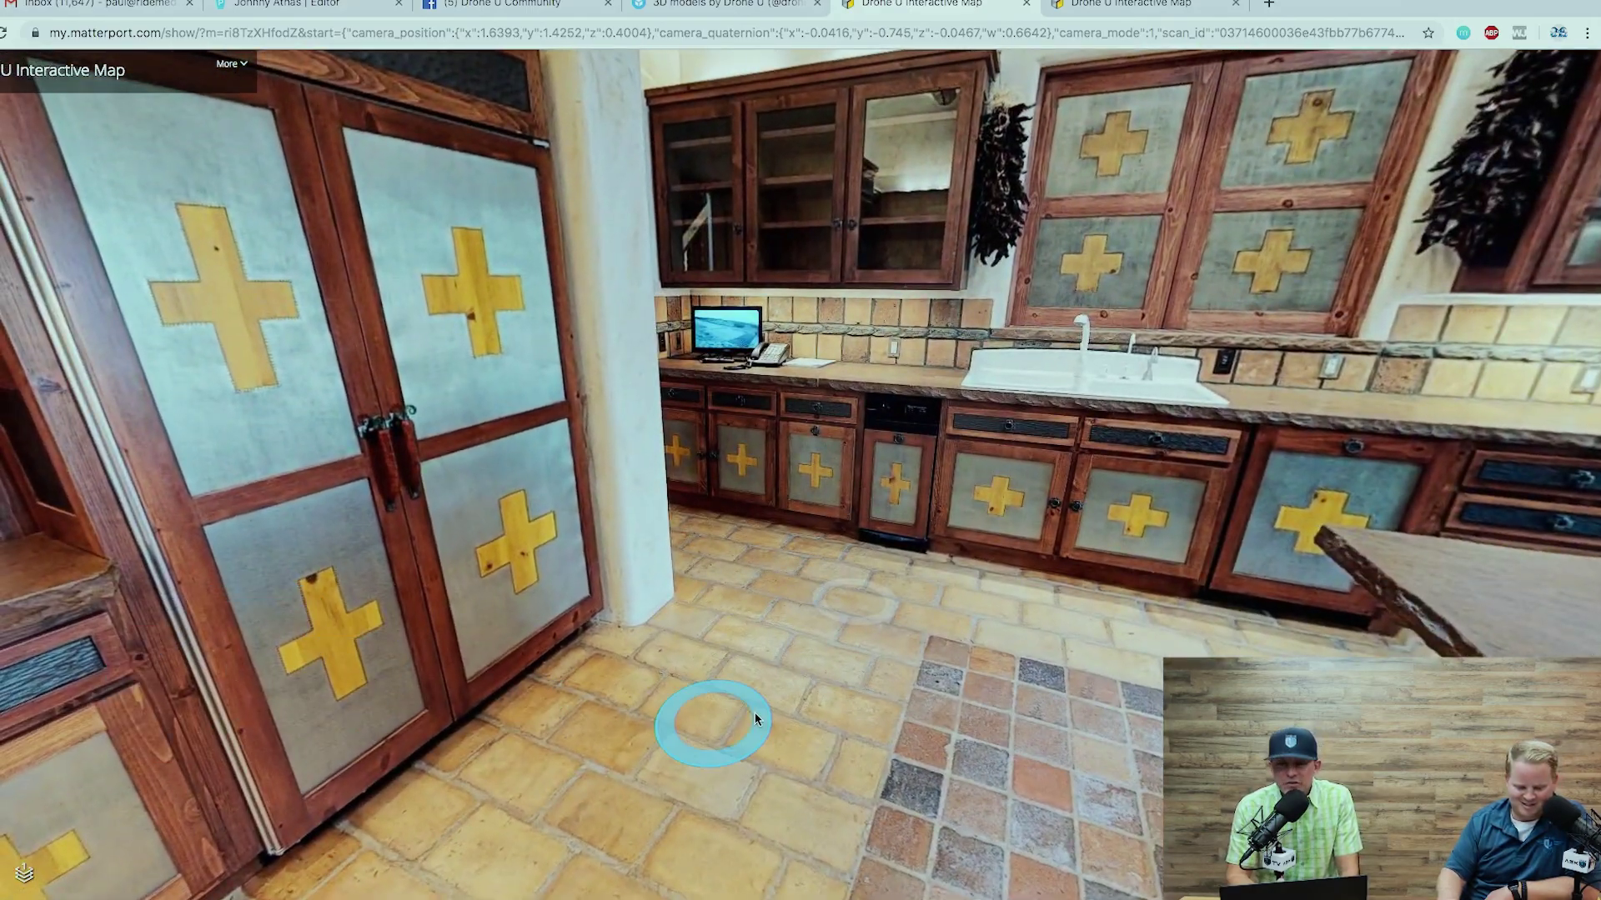
{"action": "left_click", "coordinate": [1097, 682]}
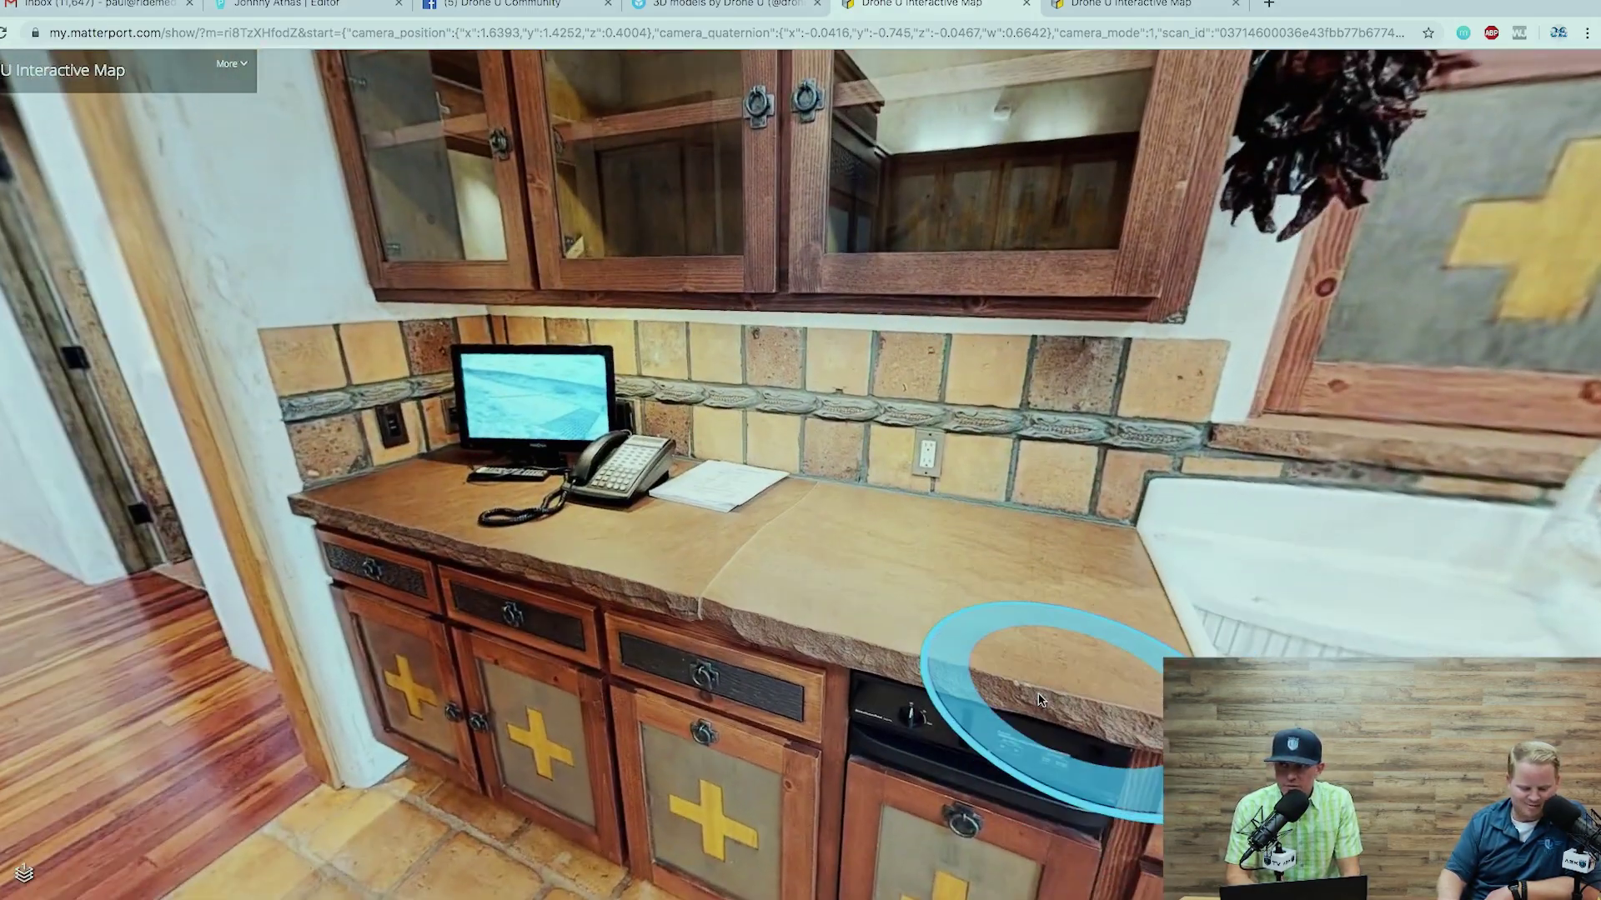
{"action": "left_click", "coordinate": [1032, 654]}
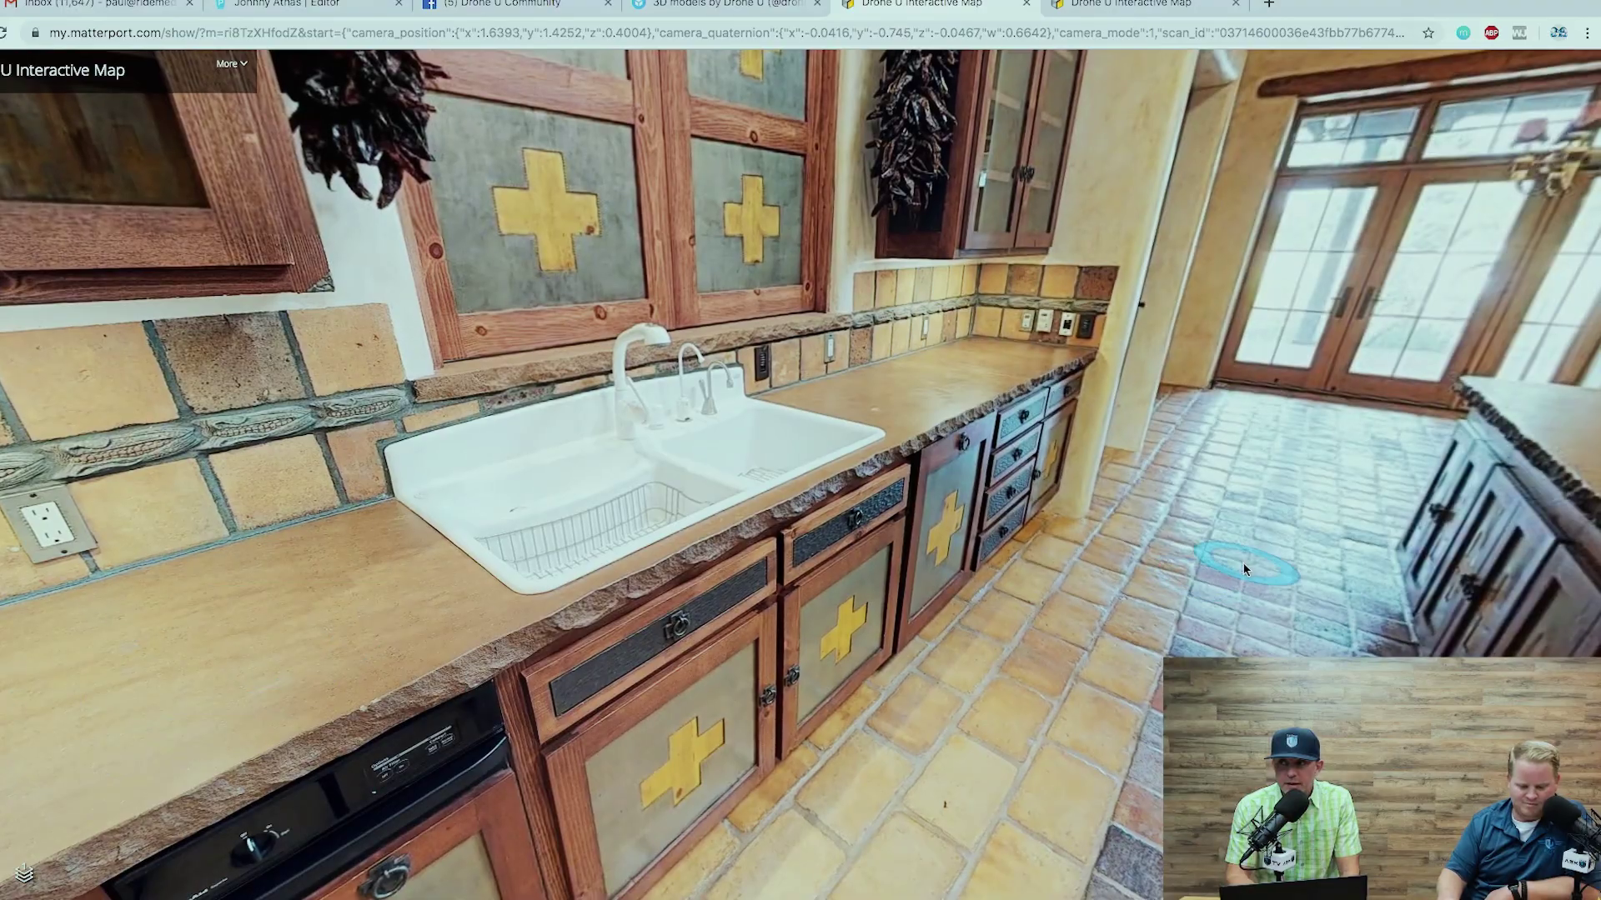
{"action": "left_click", "coordinate": [1260, 473]}
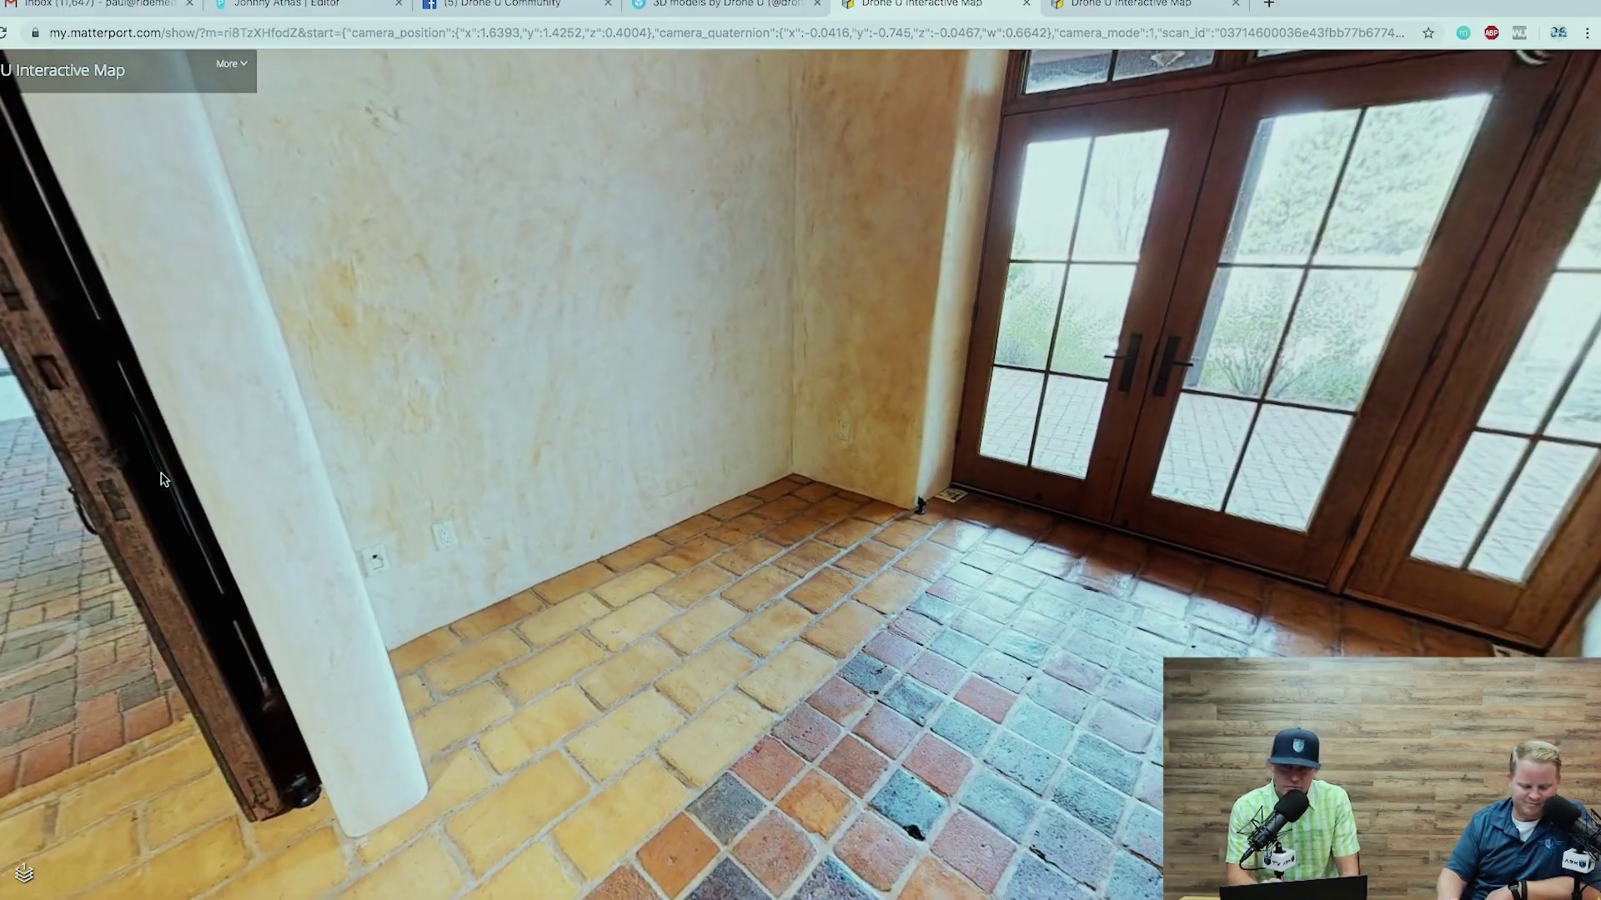
Step: Go from the kitchen into the great room and view the fireplace, billiard room opening and patio doors
{"action": "left_click_drag", "start_coordinate": [367, 537], "coordinate": [989, 451]}
{"action": "left_click", "coordinate": [843, 372]}
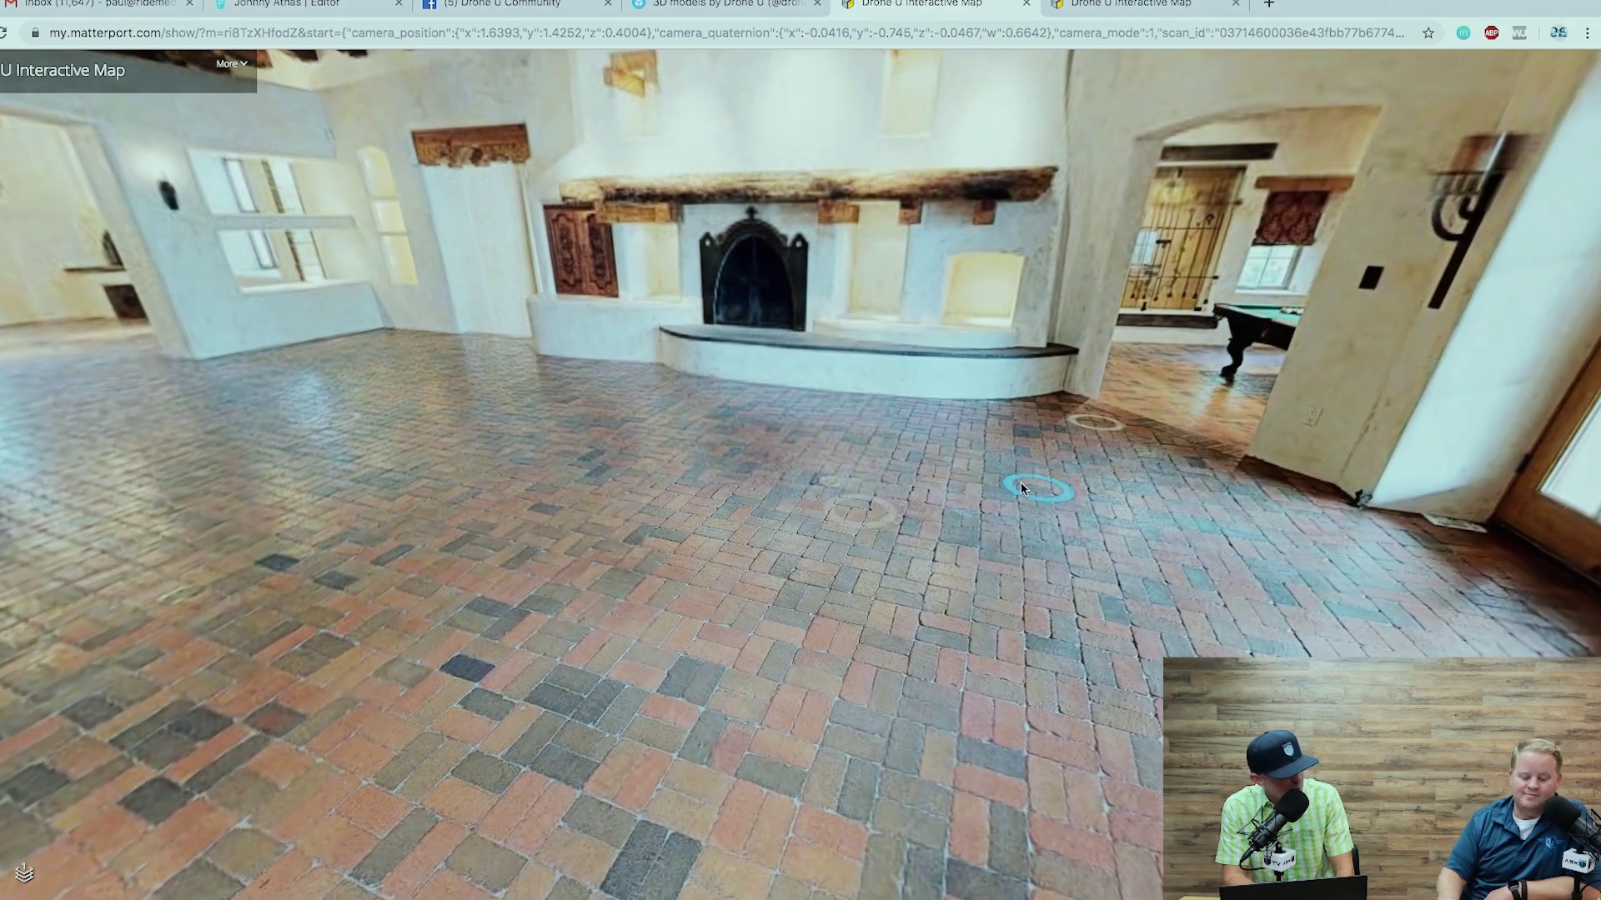
{"action": "left_click", "coordinate": [1021, 488]}
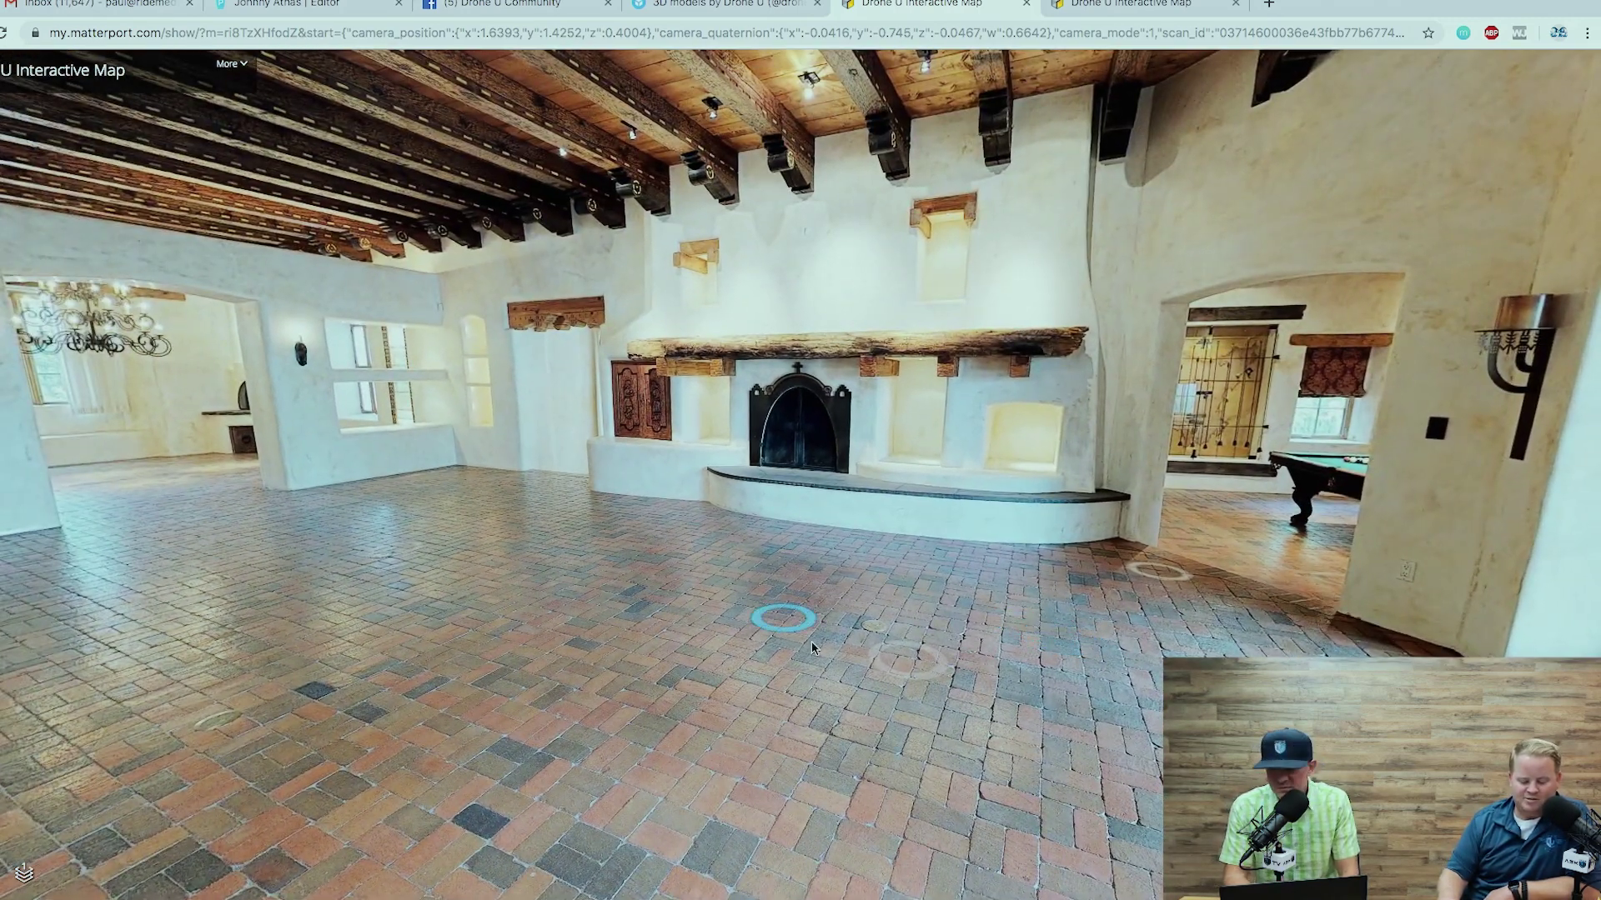
{"action": "left_click", "coordinate": [617, 659]}
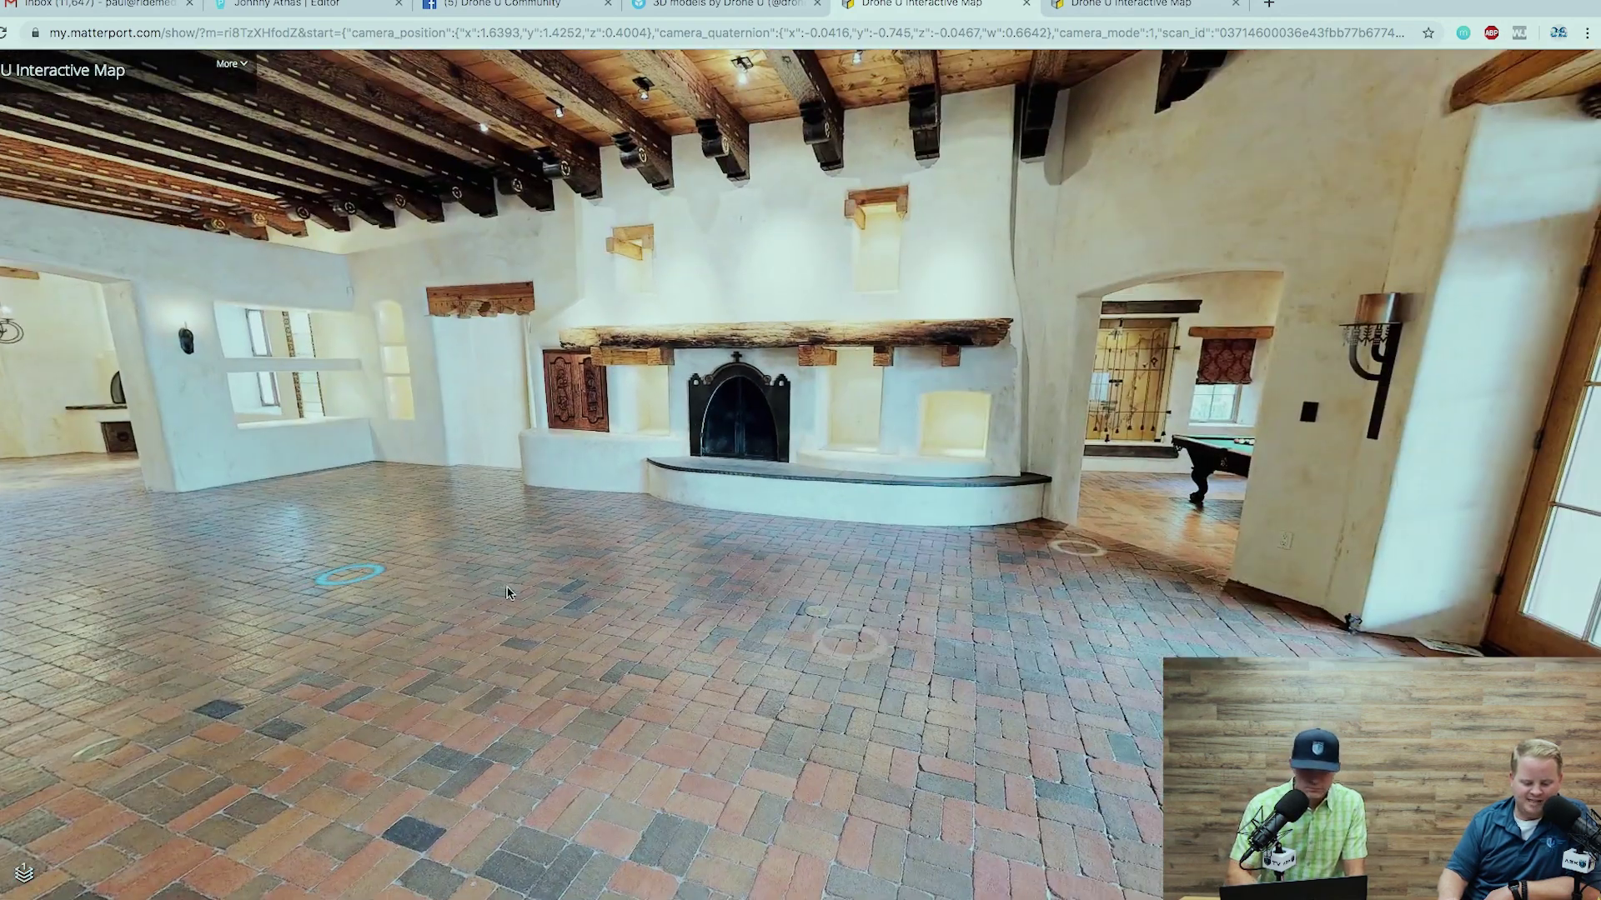
{"action": "left_click_drag", "start_coordinate": [1000, 594], "coordinate": [762, 571]}
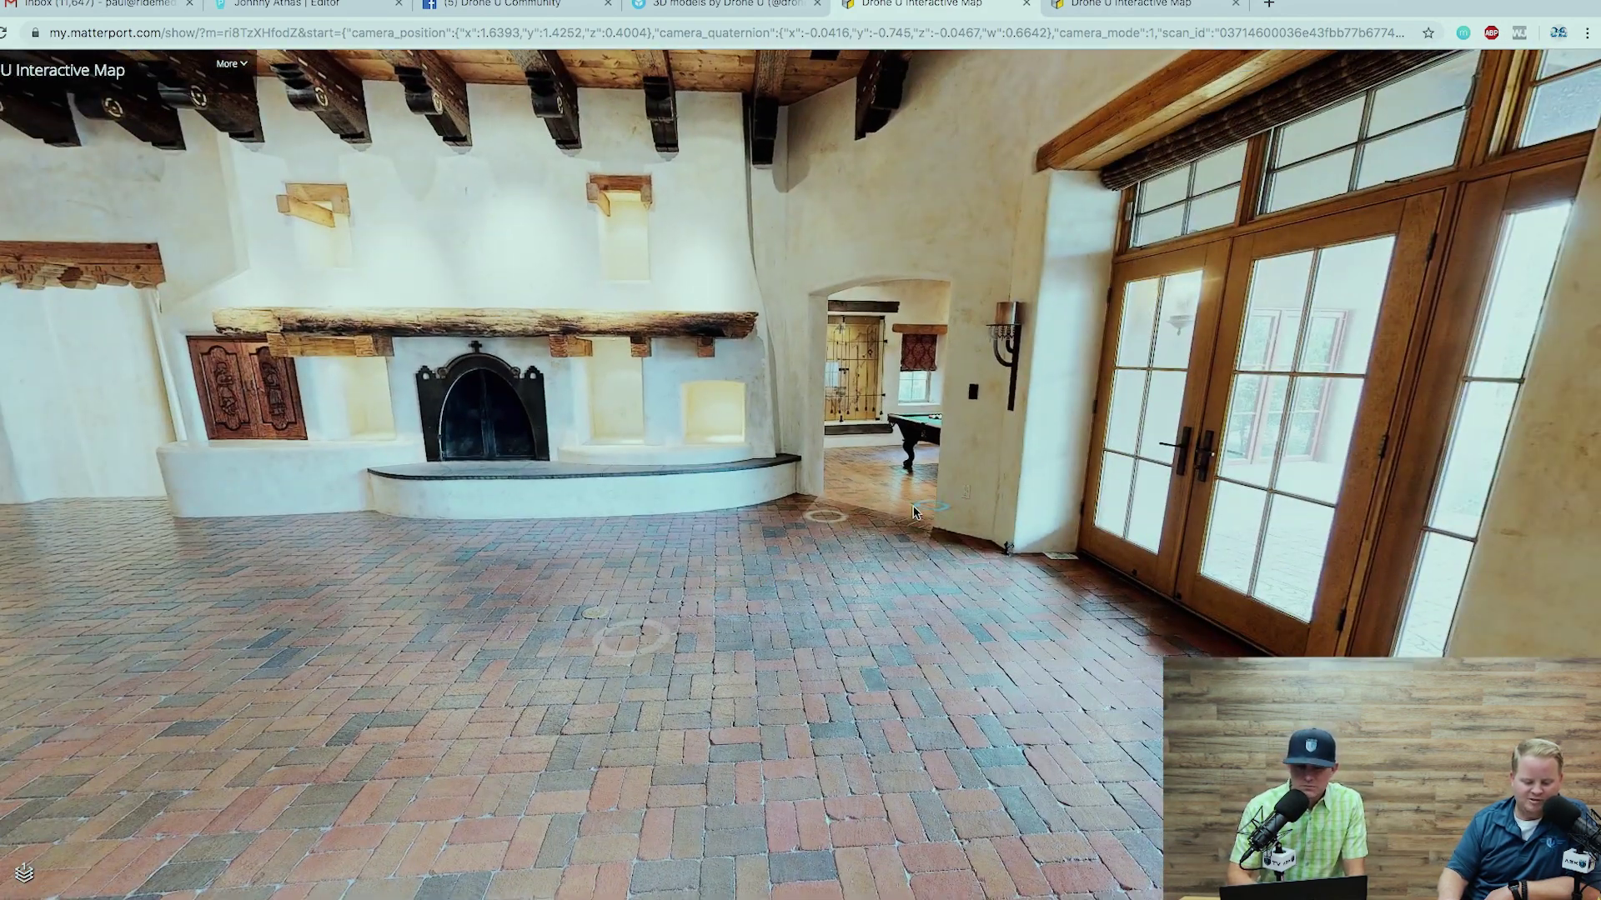